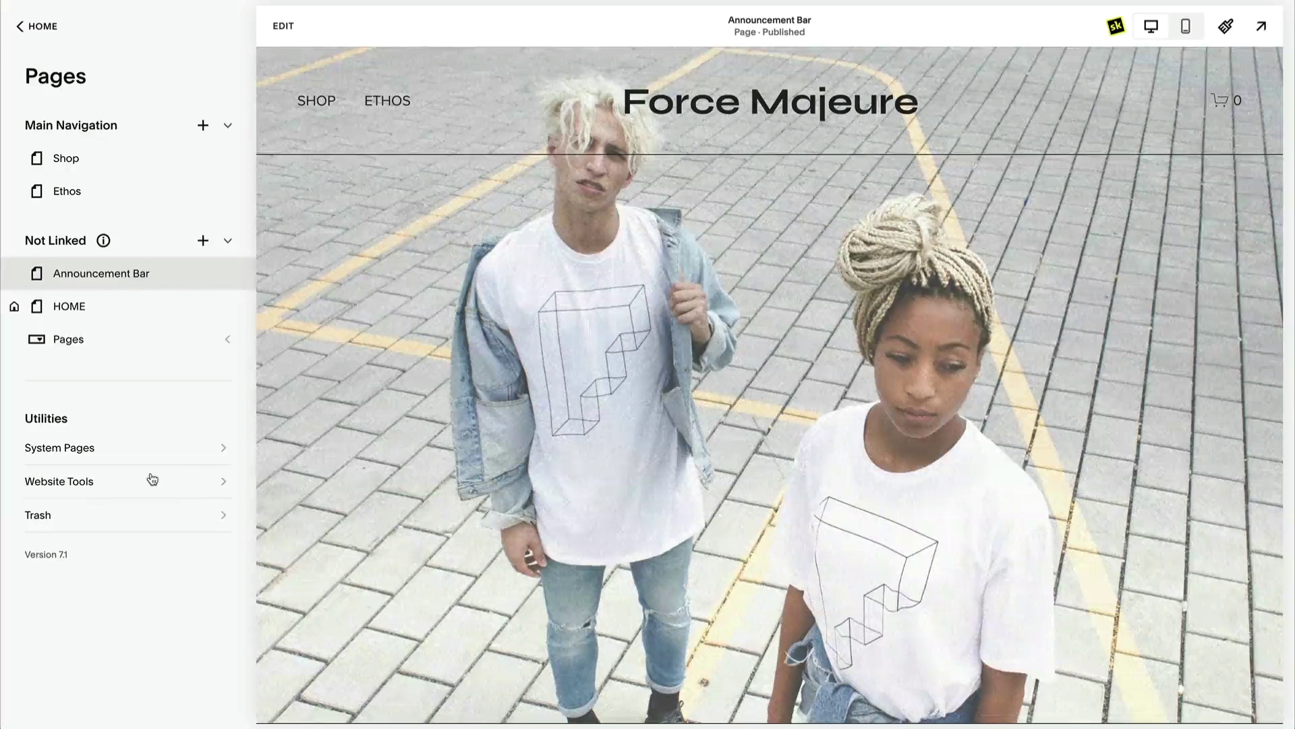
- Enable the announcement bar in Website Tools
left_click(153, 479)
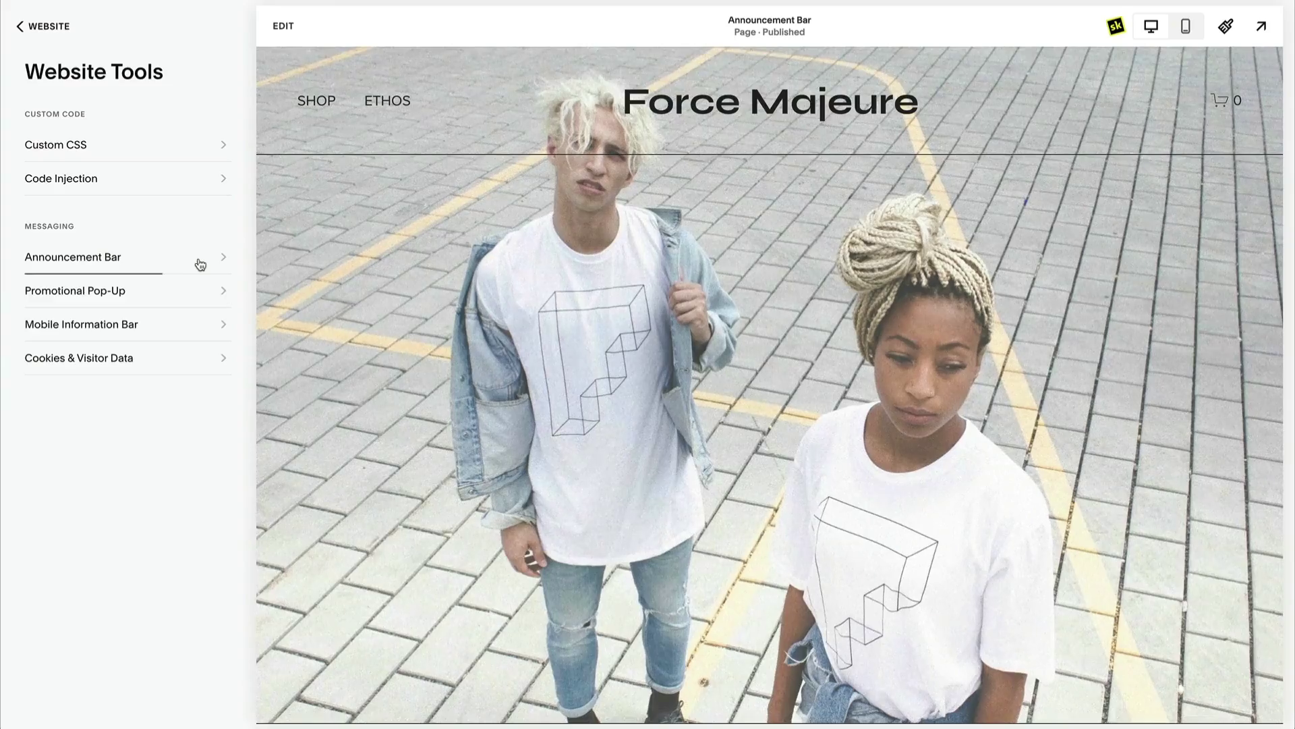
left_click(201, 263)
left_click(194, 223)
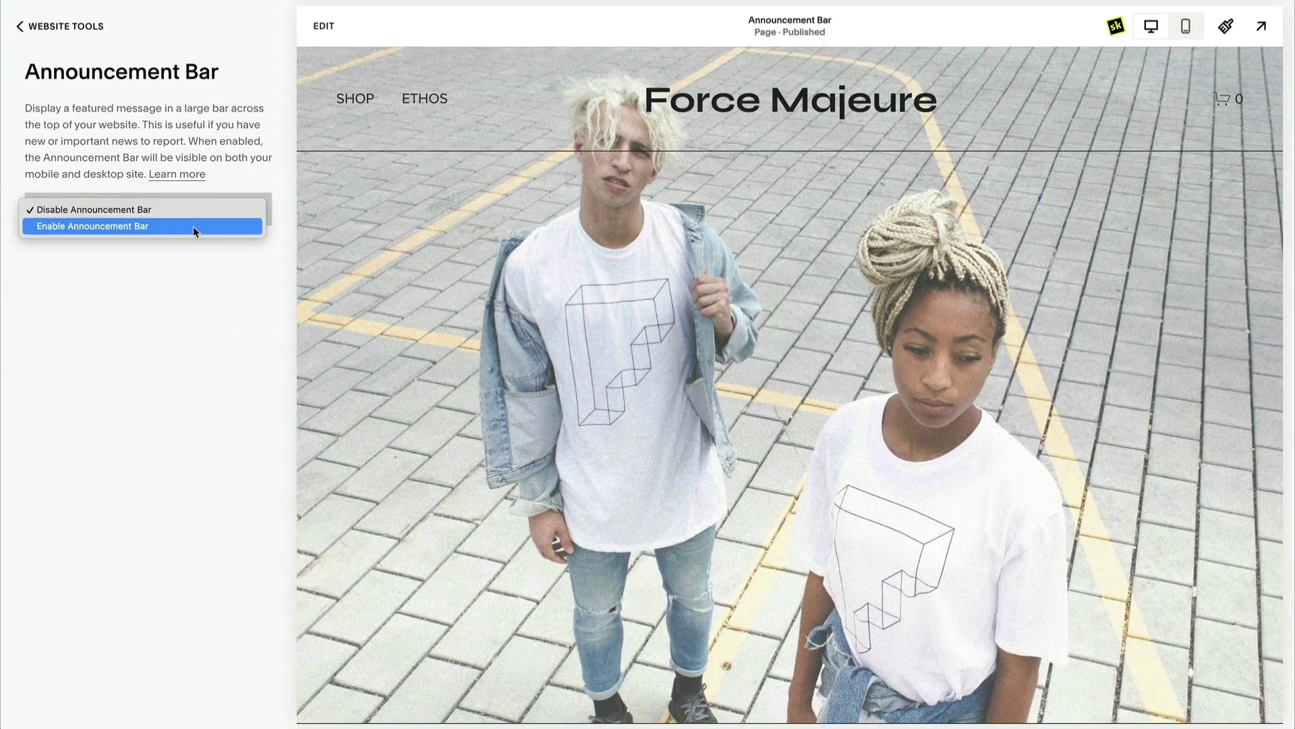
left_click(193, 226)
- Enter the message 'GET $25 OFF YOUR FIRST ORDER OVER $100', underline '$25 OFF', and save
left_click(133, 248)
type("GET $25 OFF YOUR FIRST ORDER OVER $100")
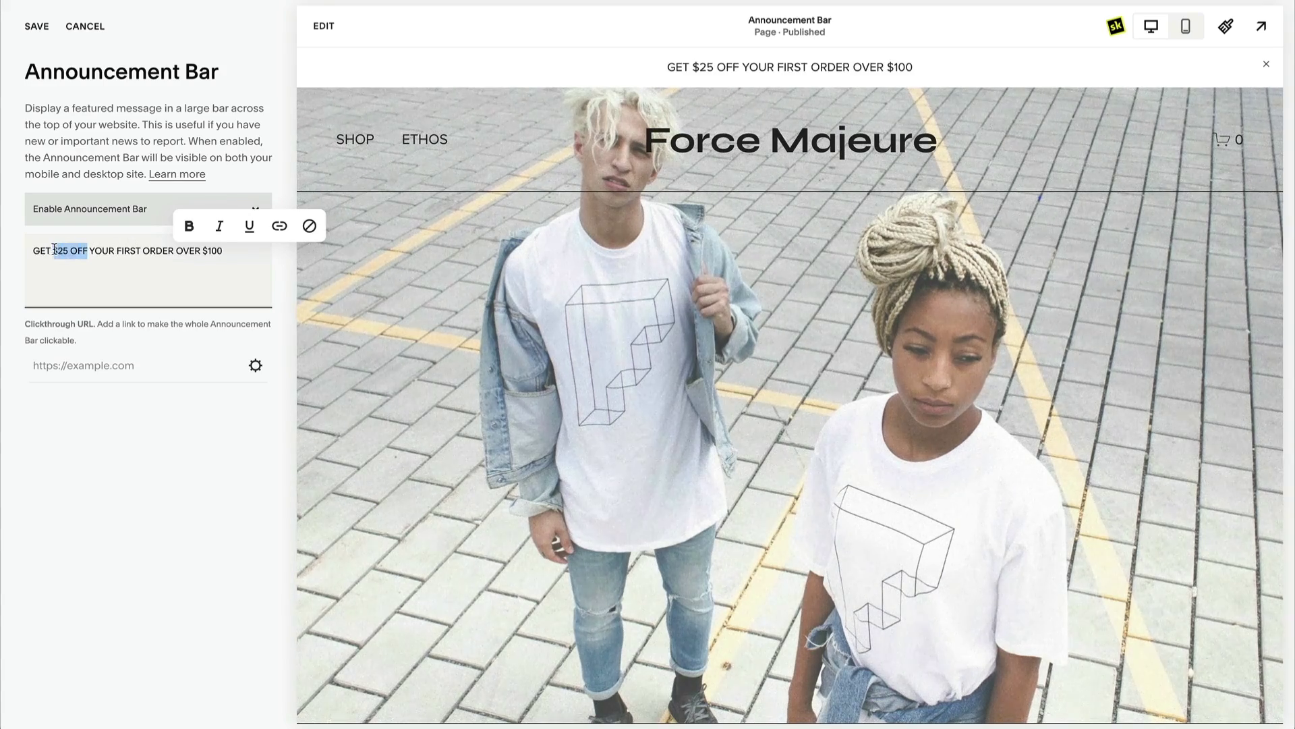
left_click(247, 252)
left_click(32, 28)
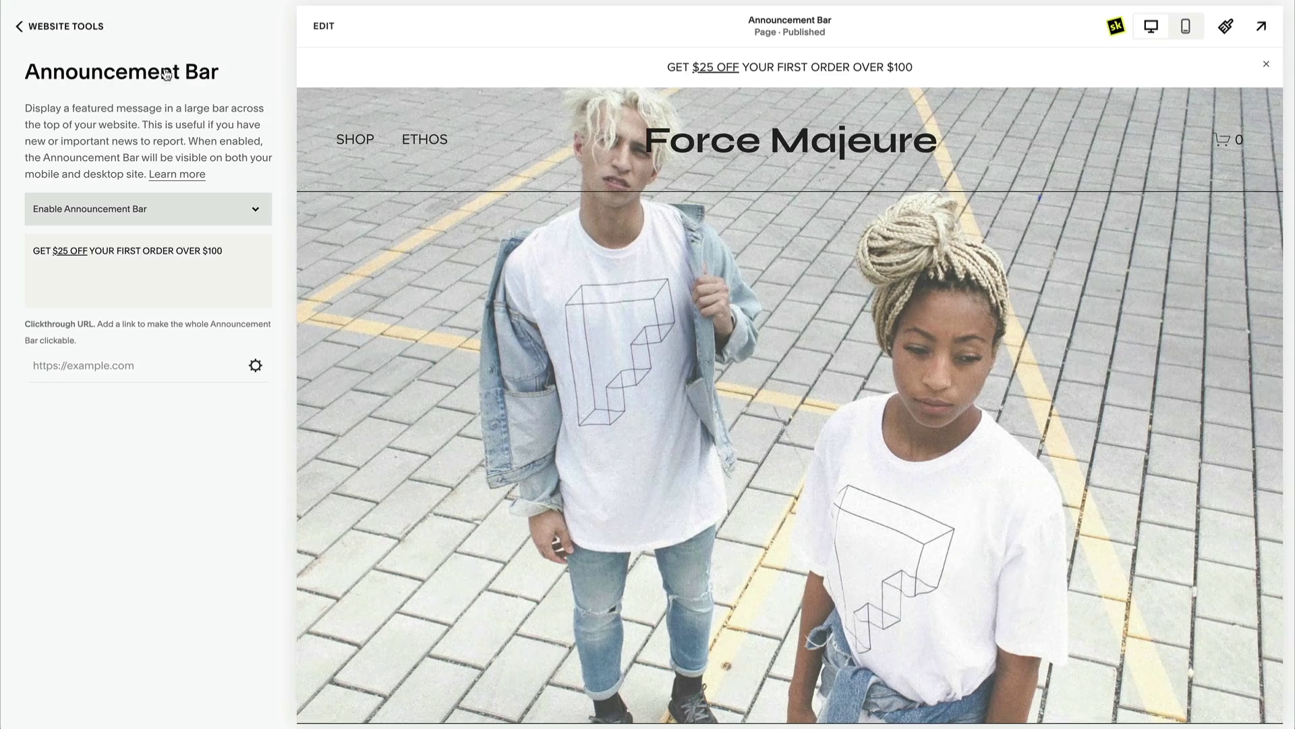
left_click(324, 25)
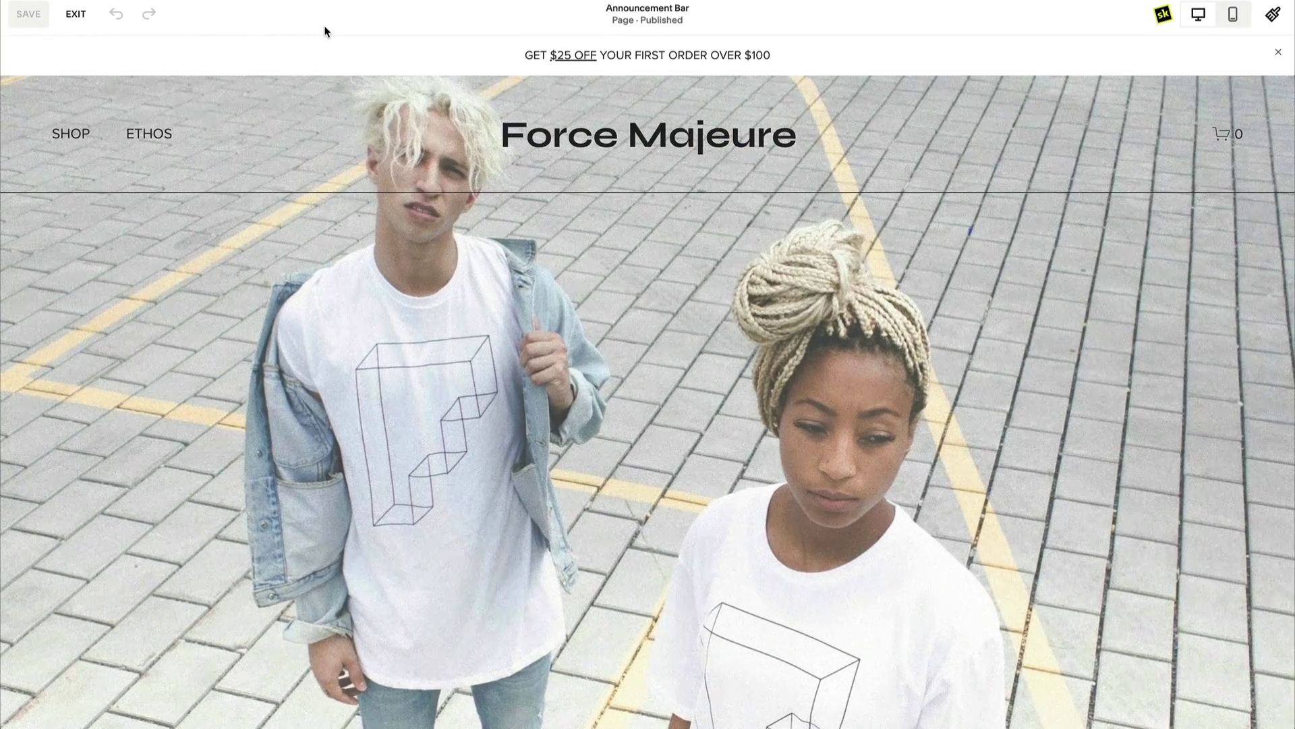
- In SquareKicker's site-wide announcement bar layout, keep the margin at 0px with per-side margins off
left_click(1163, 14)
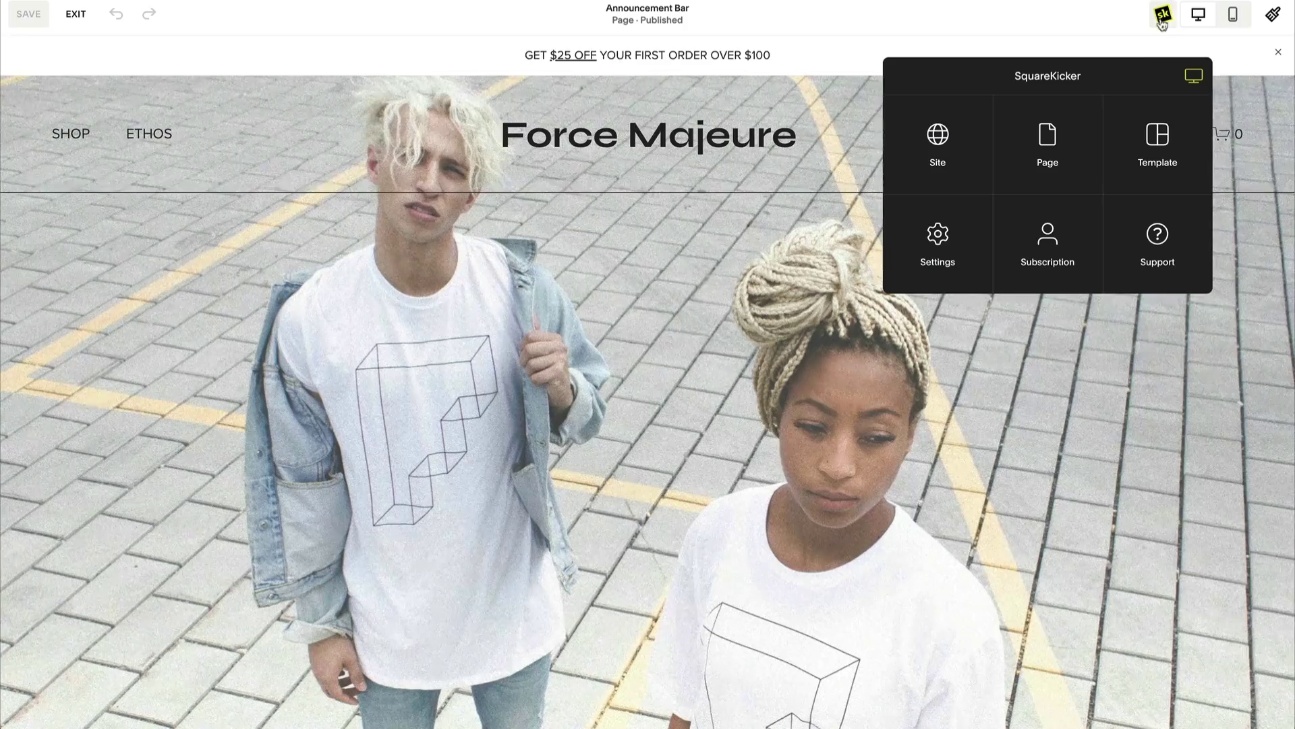
left_click(960, 148)
left_click(1026, 426)
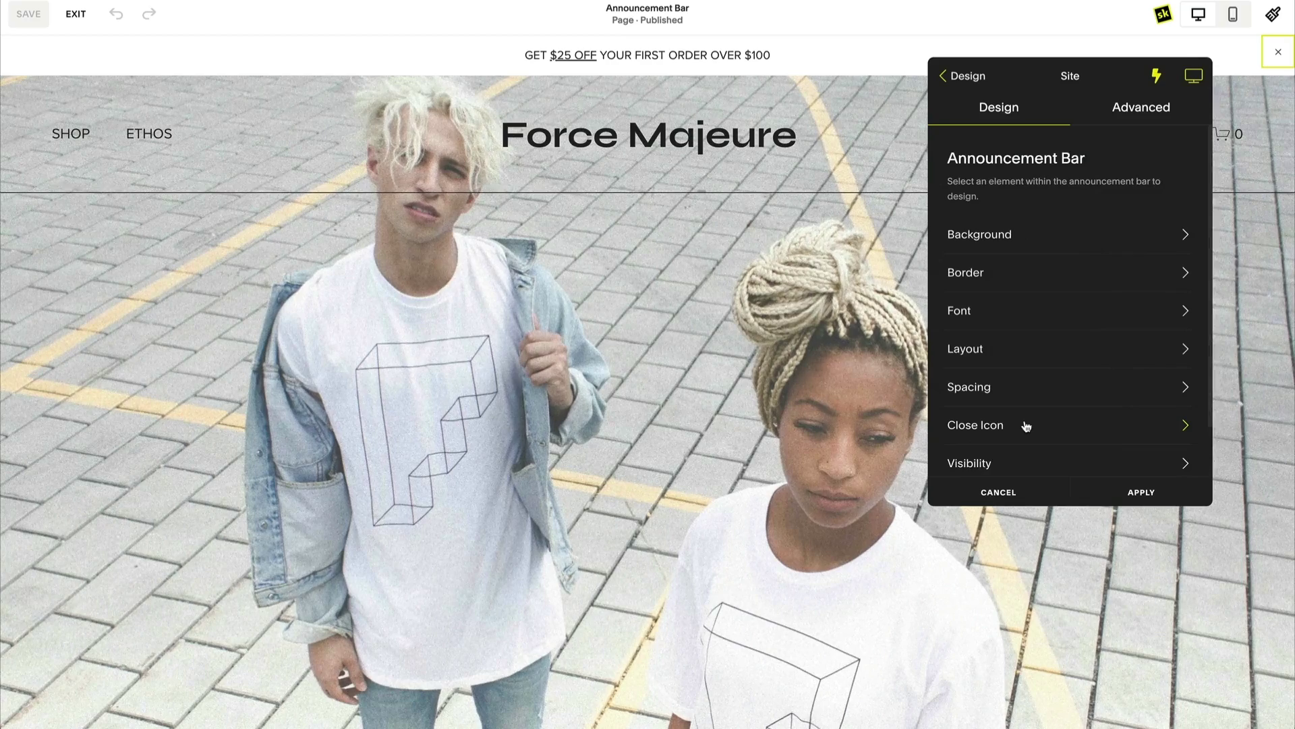
left_click(1035, 350)
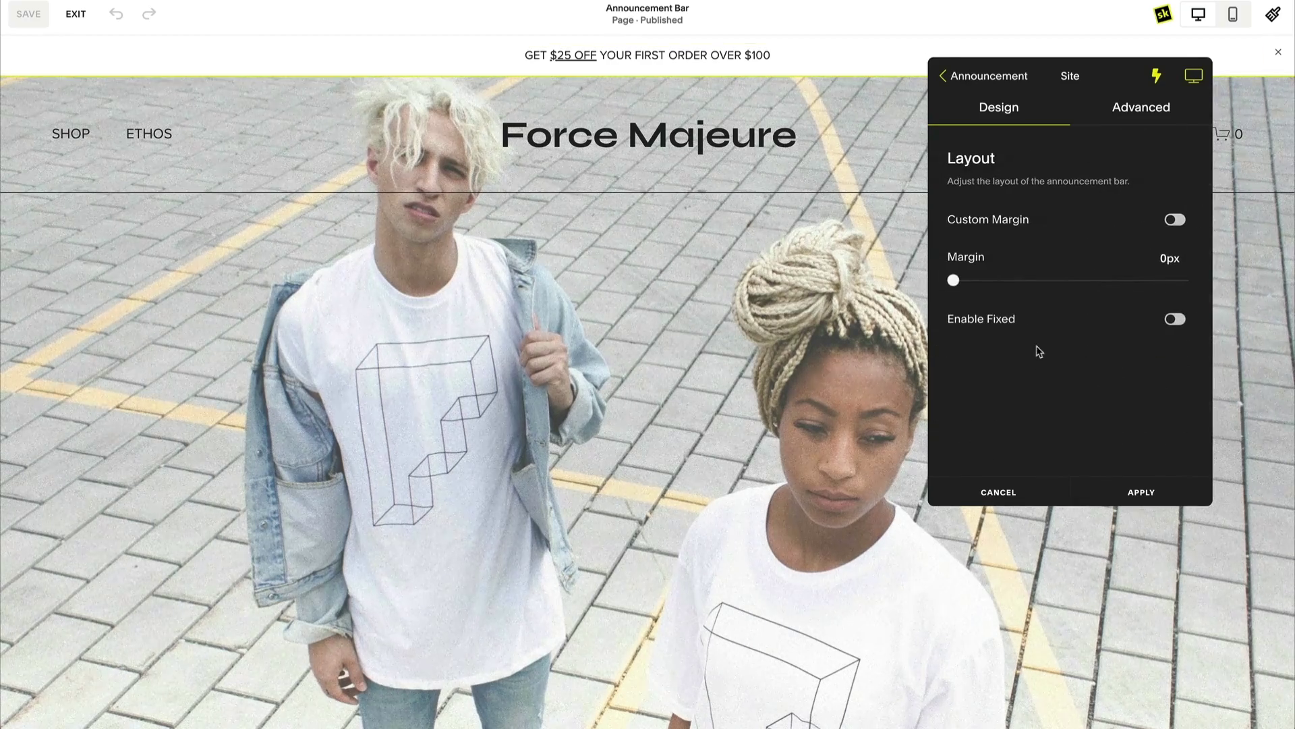
mouse_move(956, 284)
left_mouse_down()
mouse_move(1134, 280)
mouse_move(956, 282)
left_mouse_up()
left_click(1176, 221)
left_click(1175, 220)
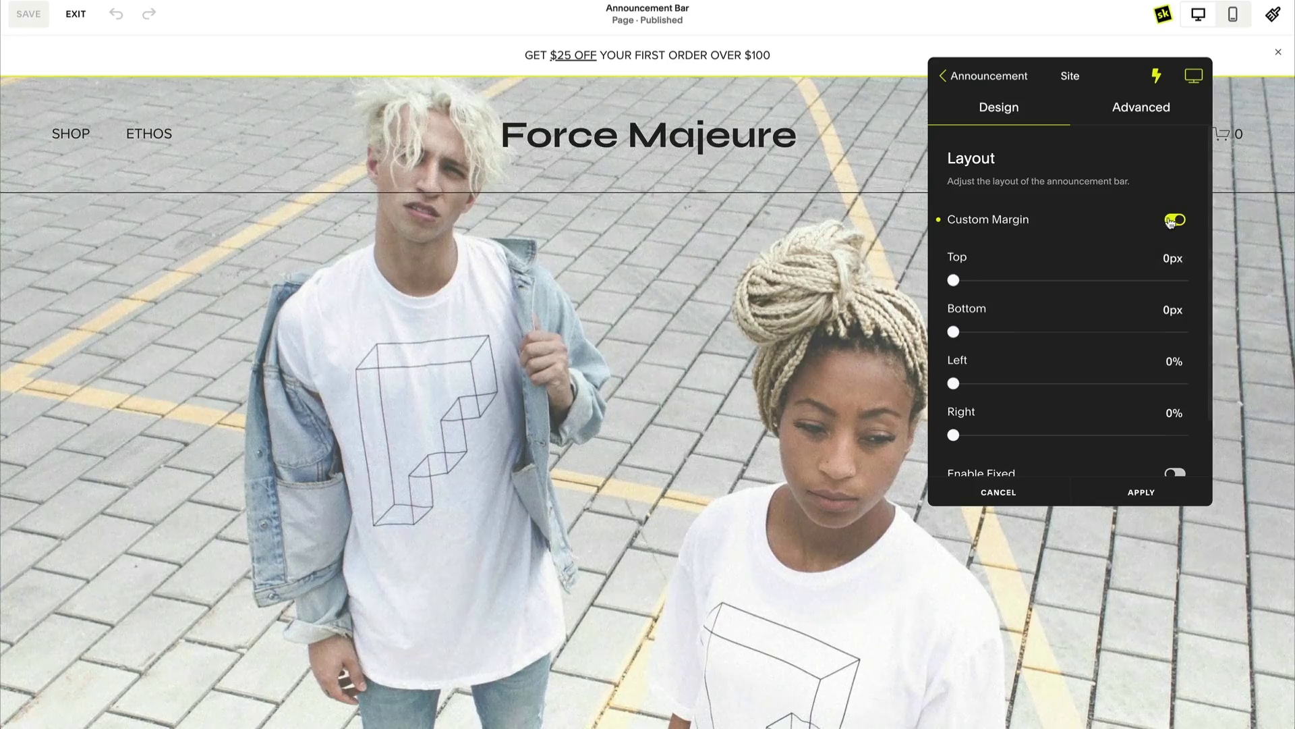
- Make the announcement bar fixed along the bottom edge of the page
left_click(1178, 318)
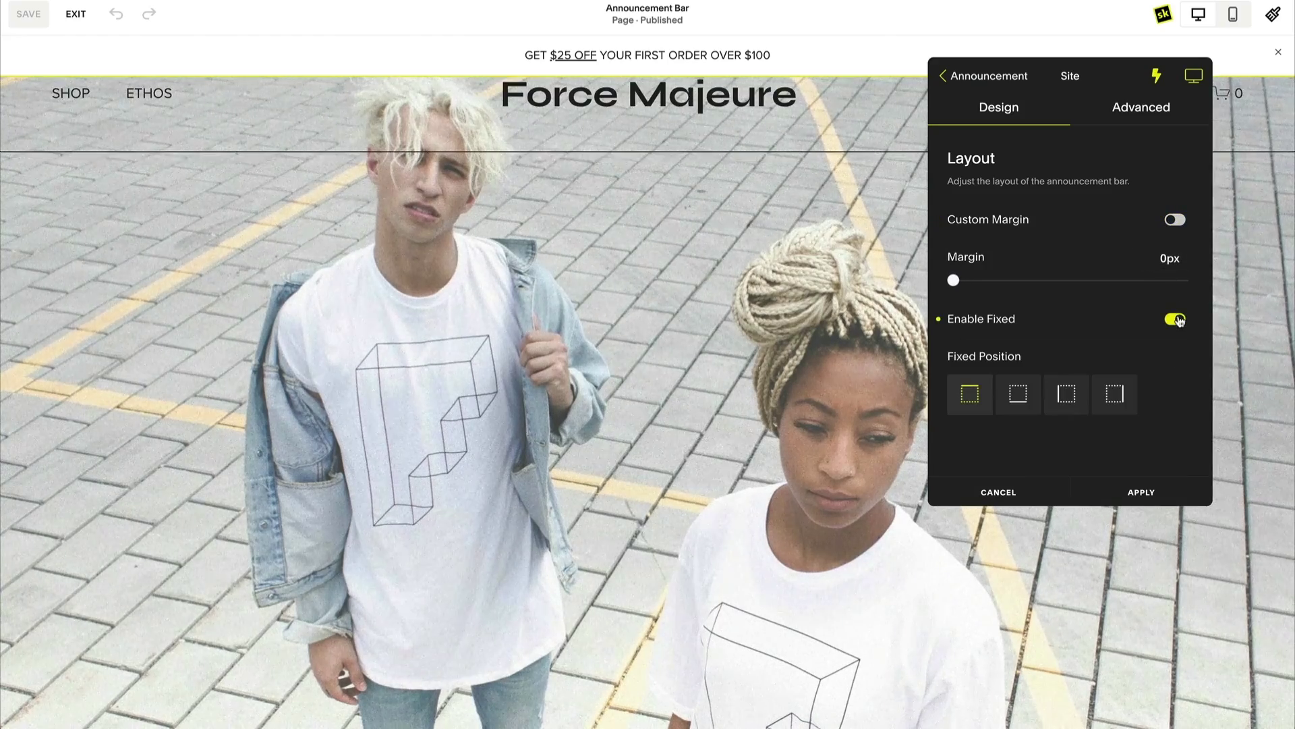
left_click(1116, 393)
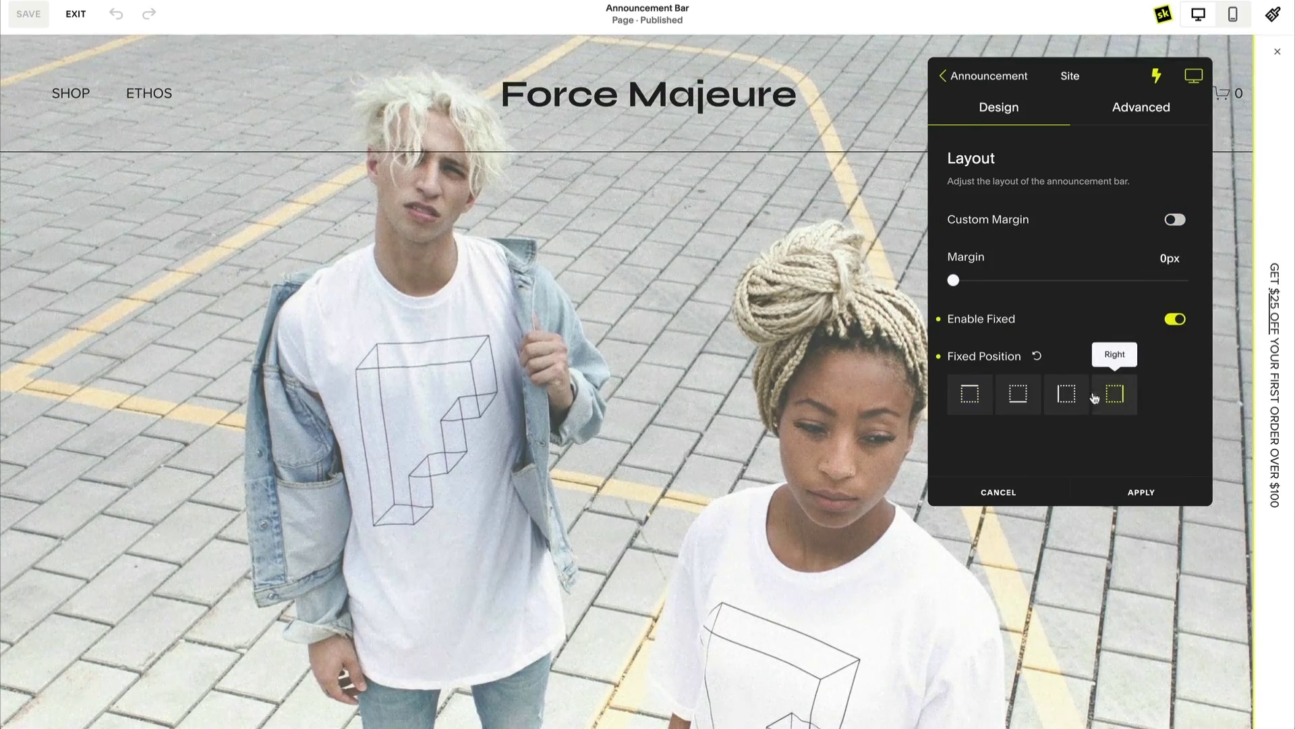
left_click(1067, 394)
left_click(1019, 396)
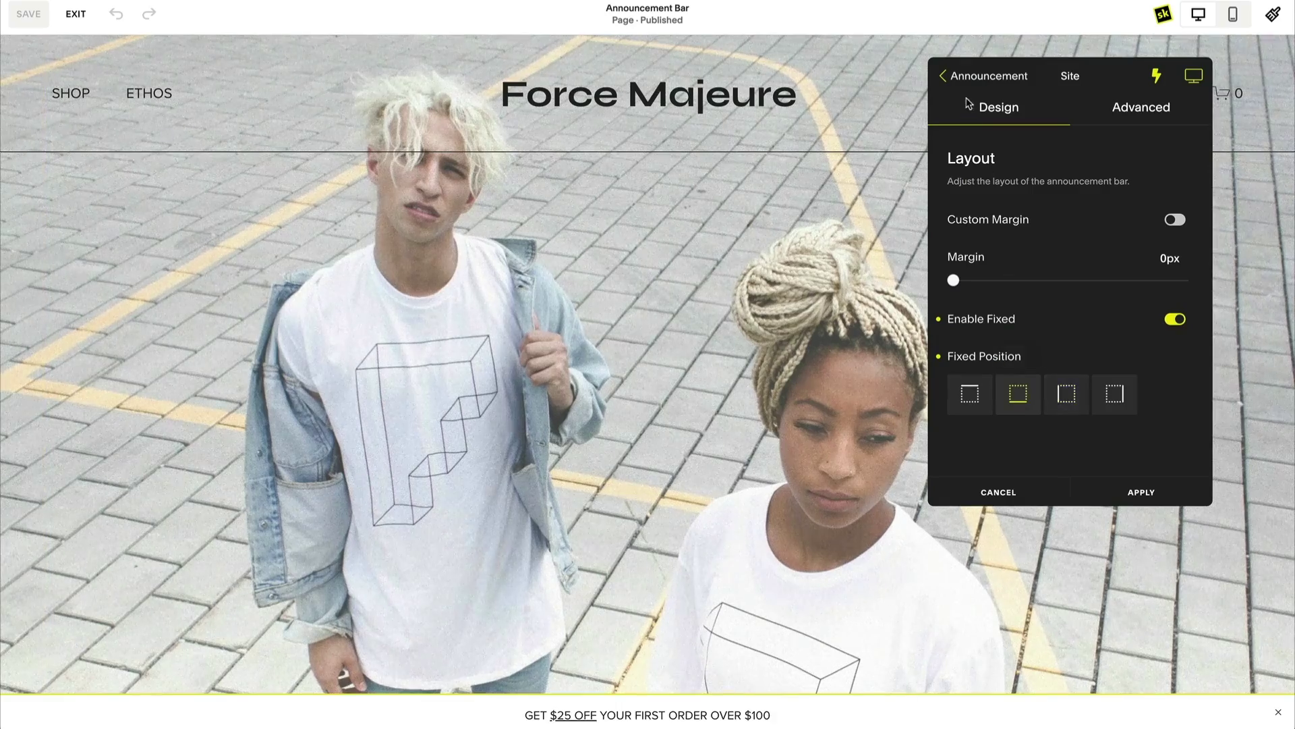
left_click(959, 77)
left_click(1047, 237)
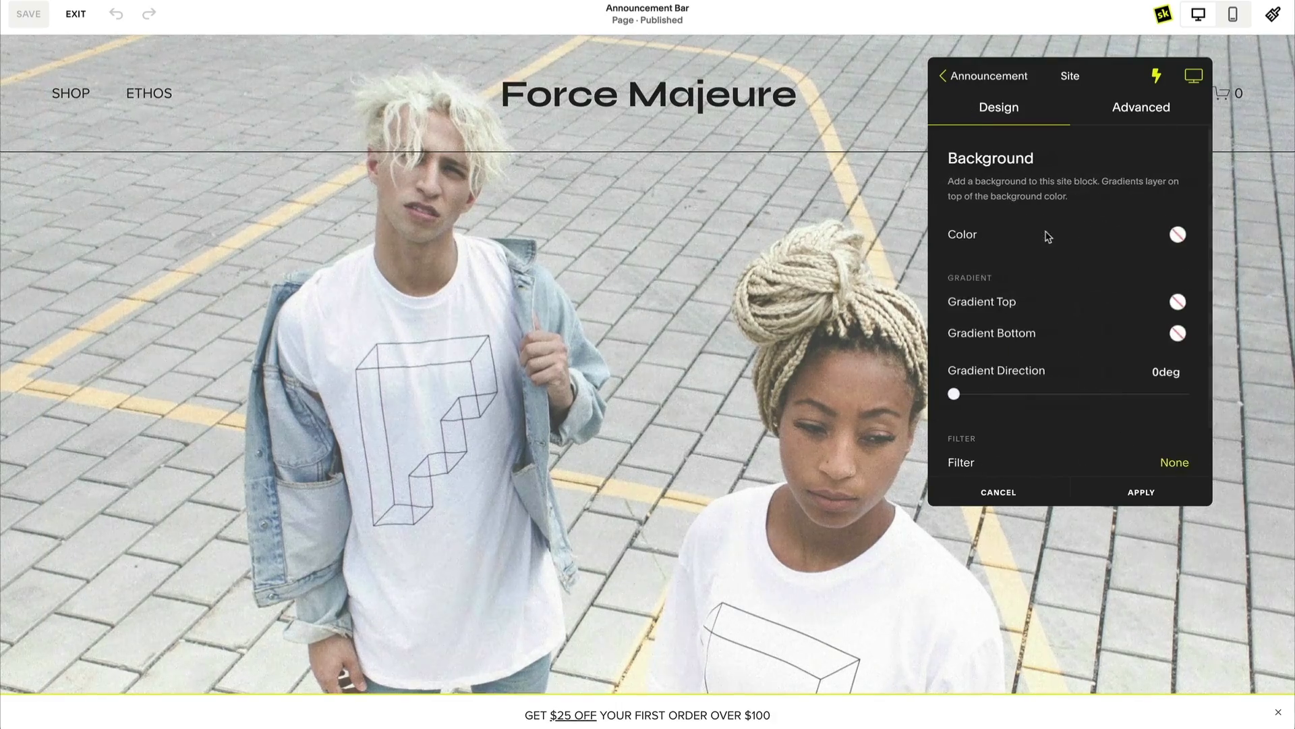
- Set the bar background to semi-transparent light green, #DDFCAD93
left_click(1177, 234)
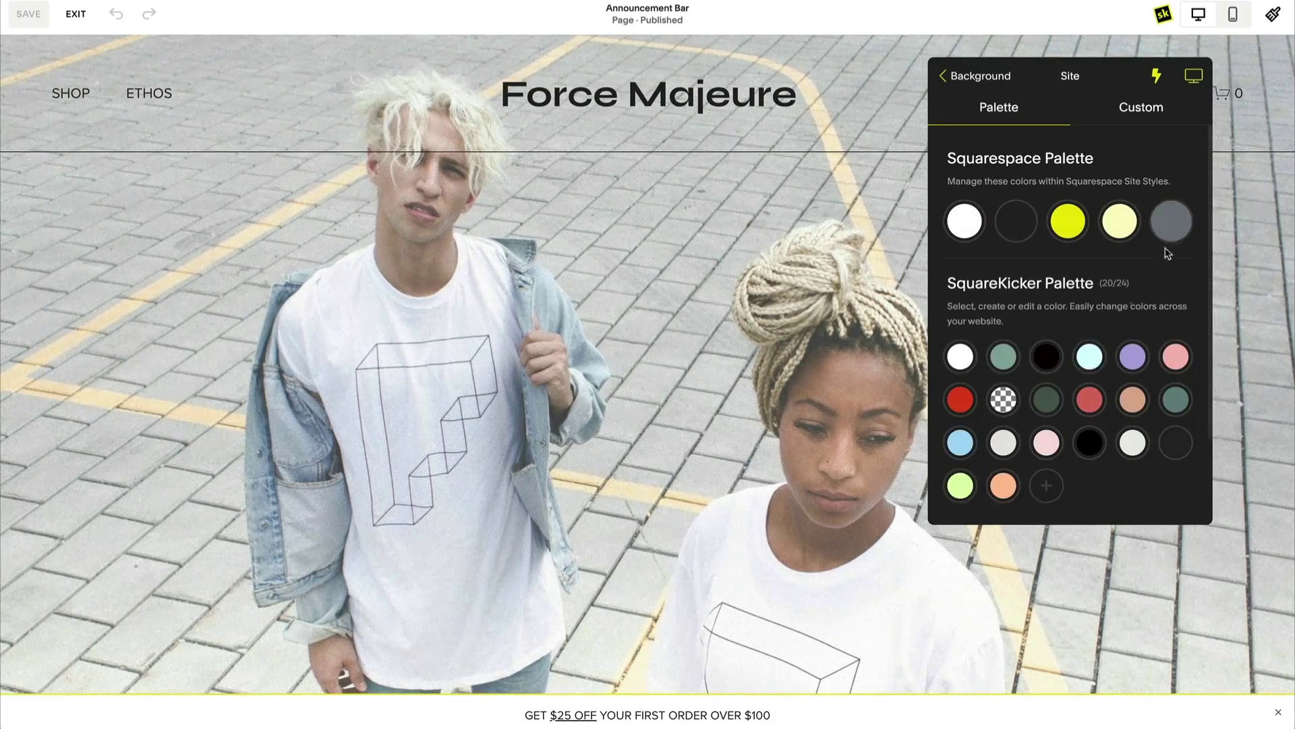
left_click(958, 491)
left_click(1126, 111)
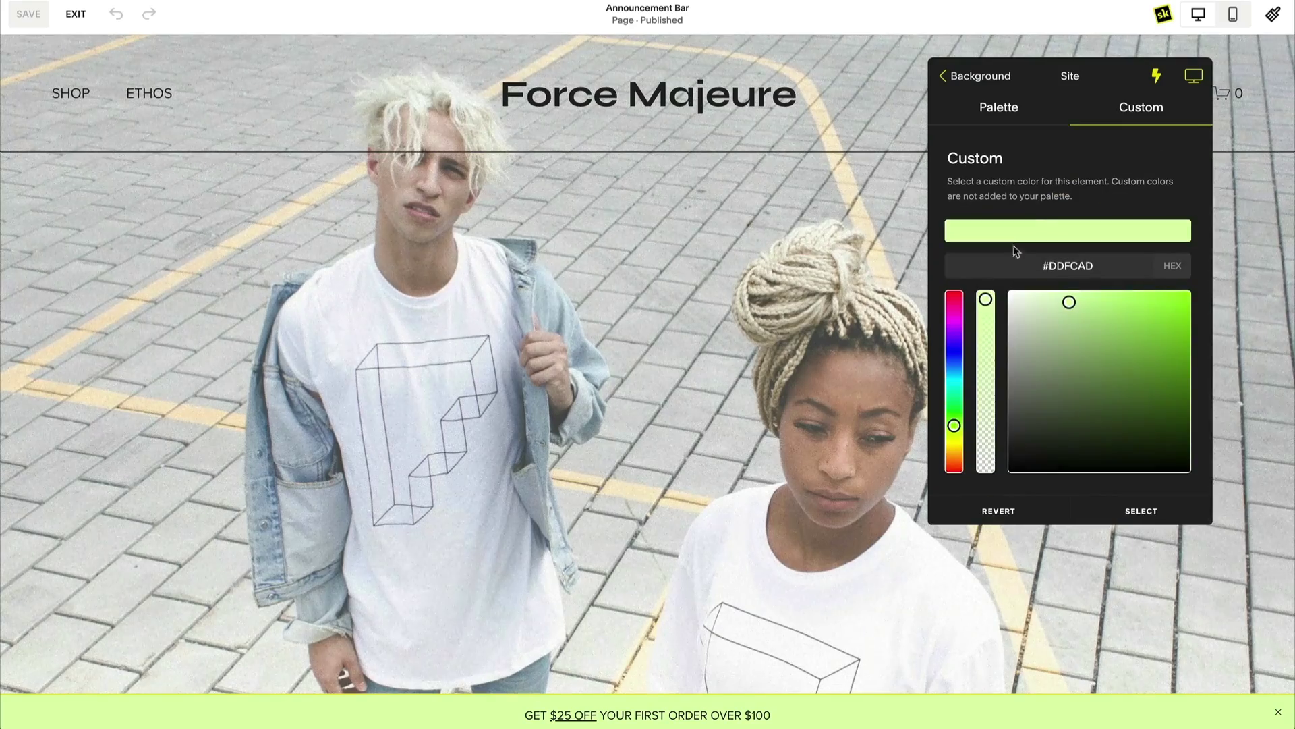
left_click_drag(986, 310, 983, 371)
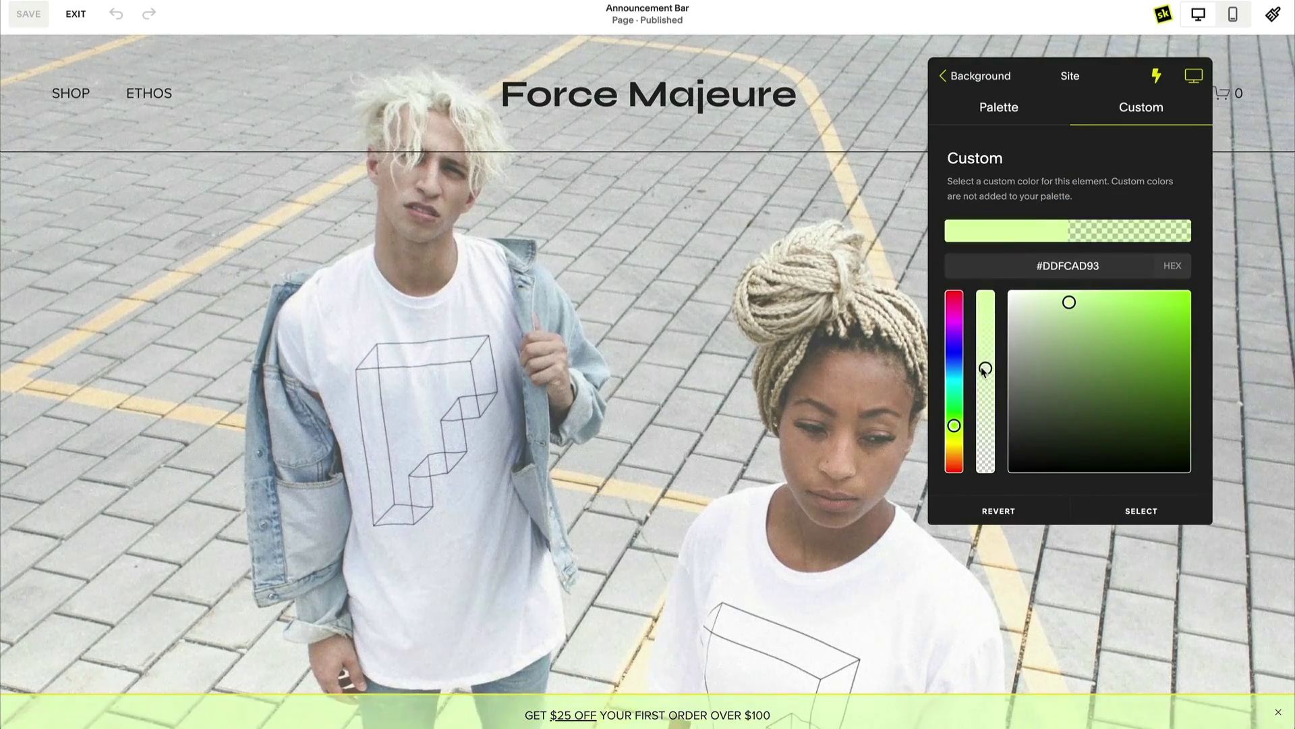
scroll(808, 342, "down", 10)
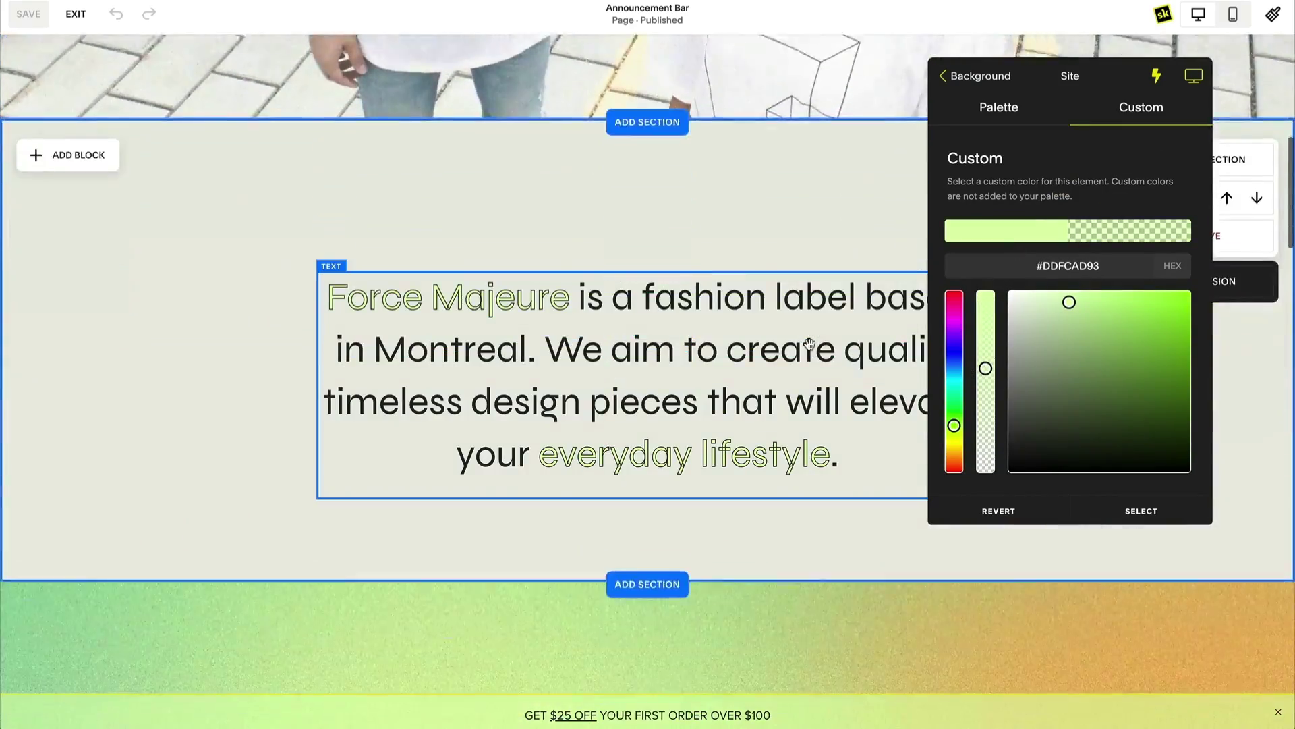
scroll(808, 343, "up", 10)
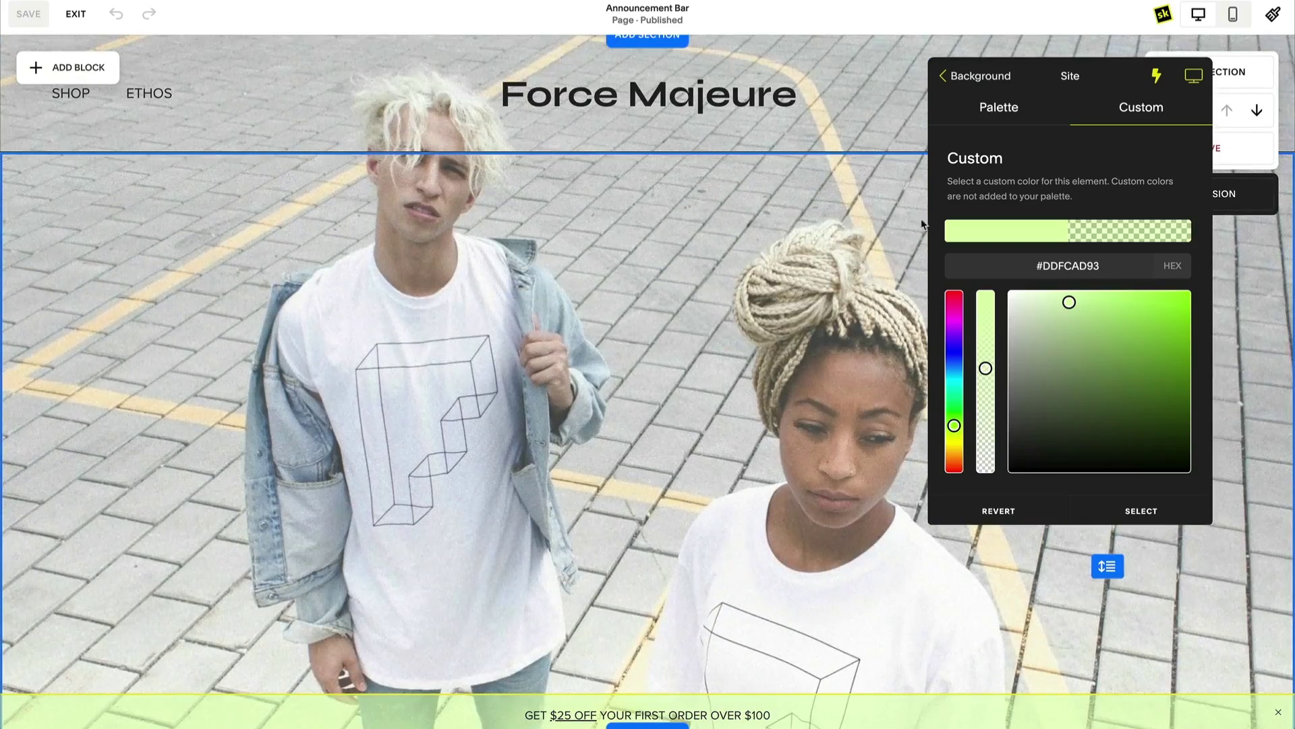
left_click(968, 74)
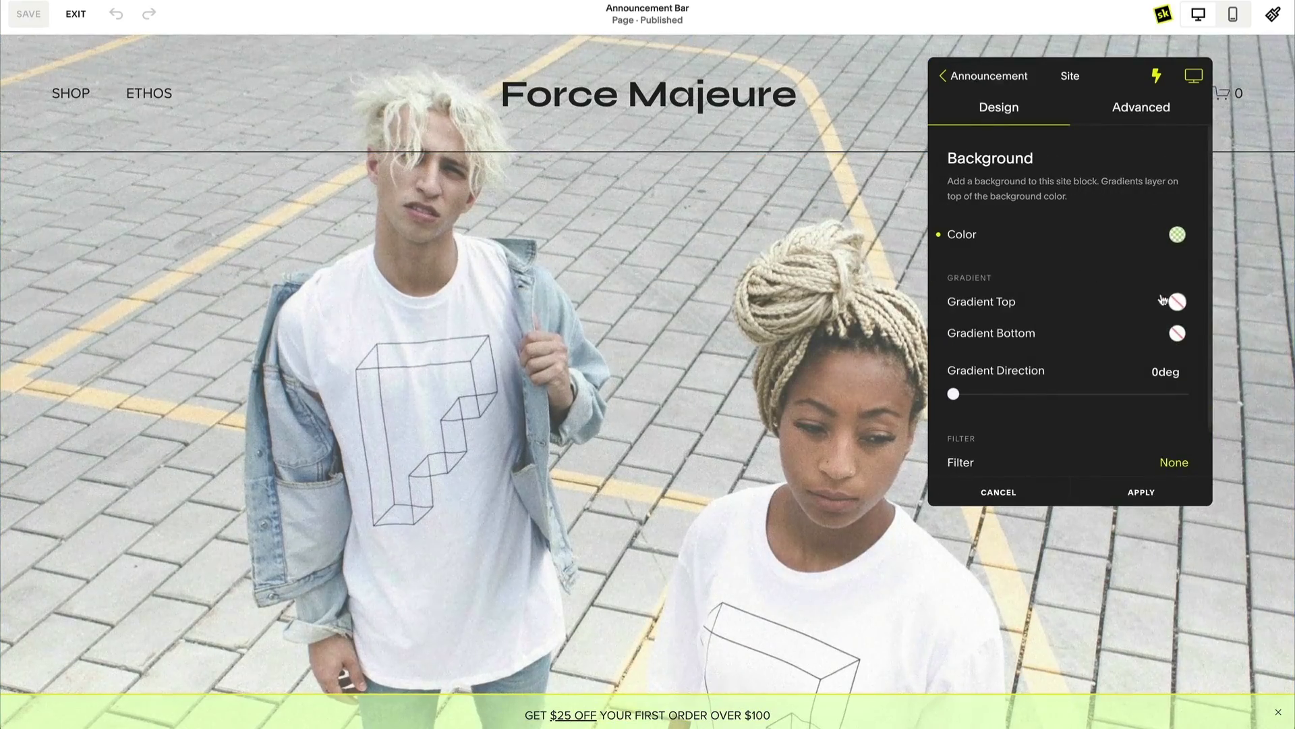
- Try an orange gradient top colour, then clear it so there is no gradient
left_click(1176, 302)
left_click(1003, 477)
left_click(1128, 110)
left_click_drag(985, 297, 986, 394)
scroll(727, 360, "down", 5)
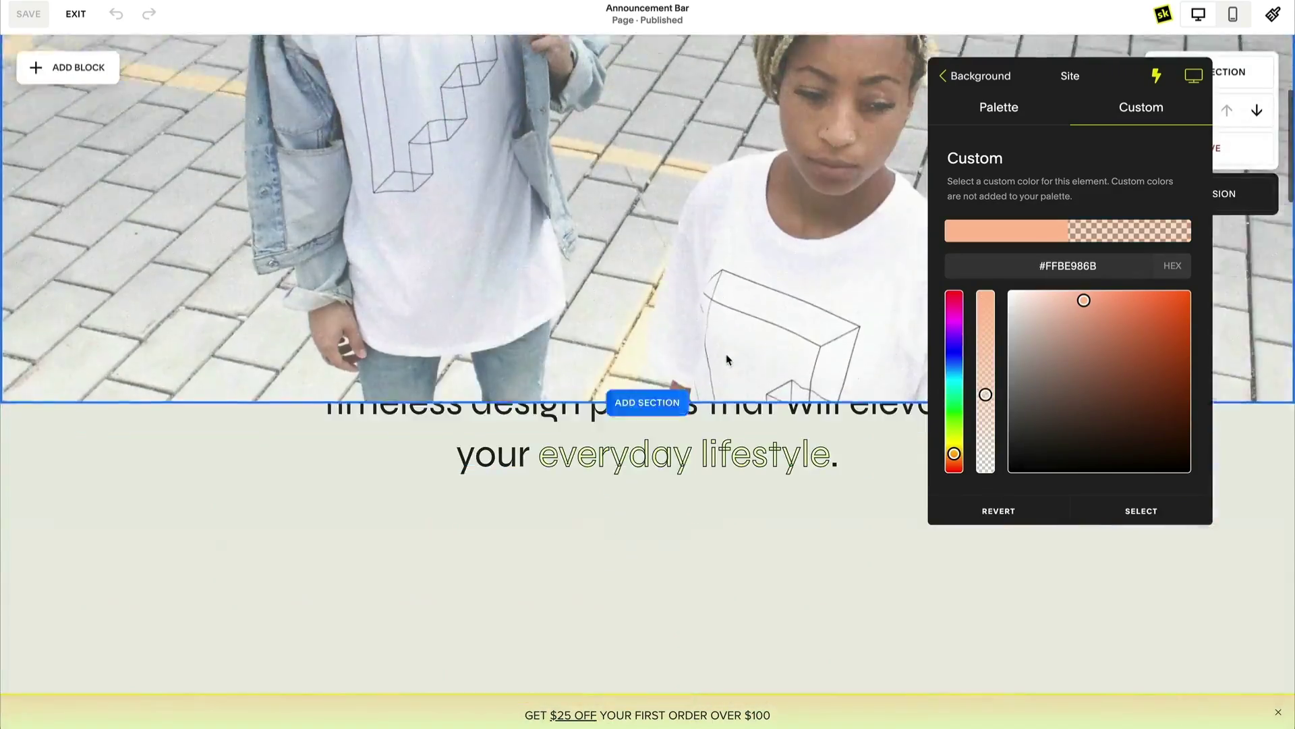
scroll(726, 359, "up", 6)
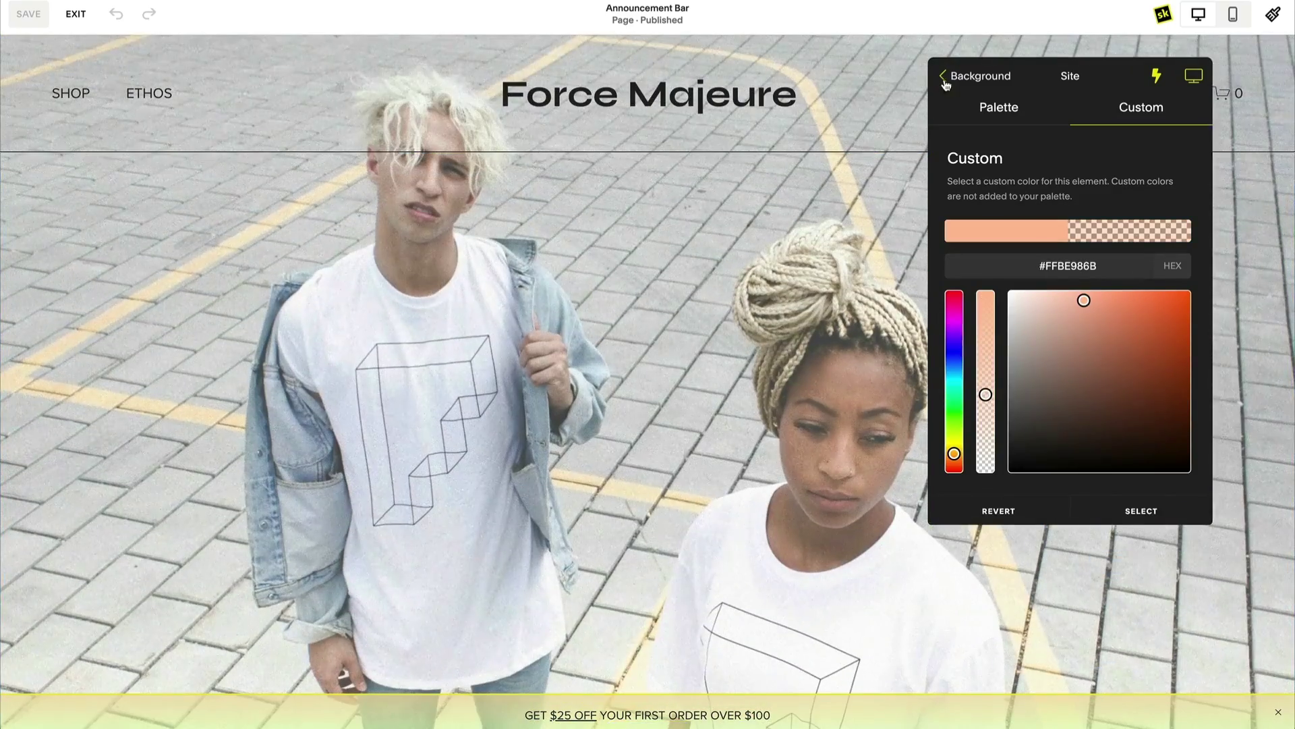
left_click(943, 76)
left_click(1032, 301)
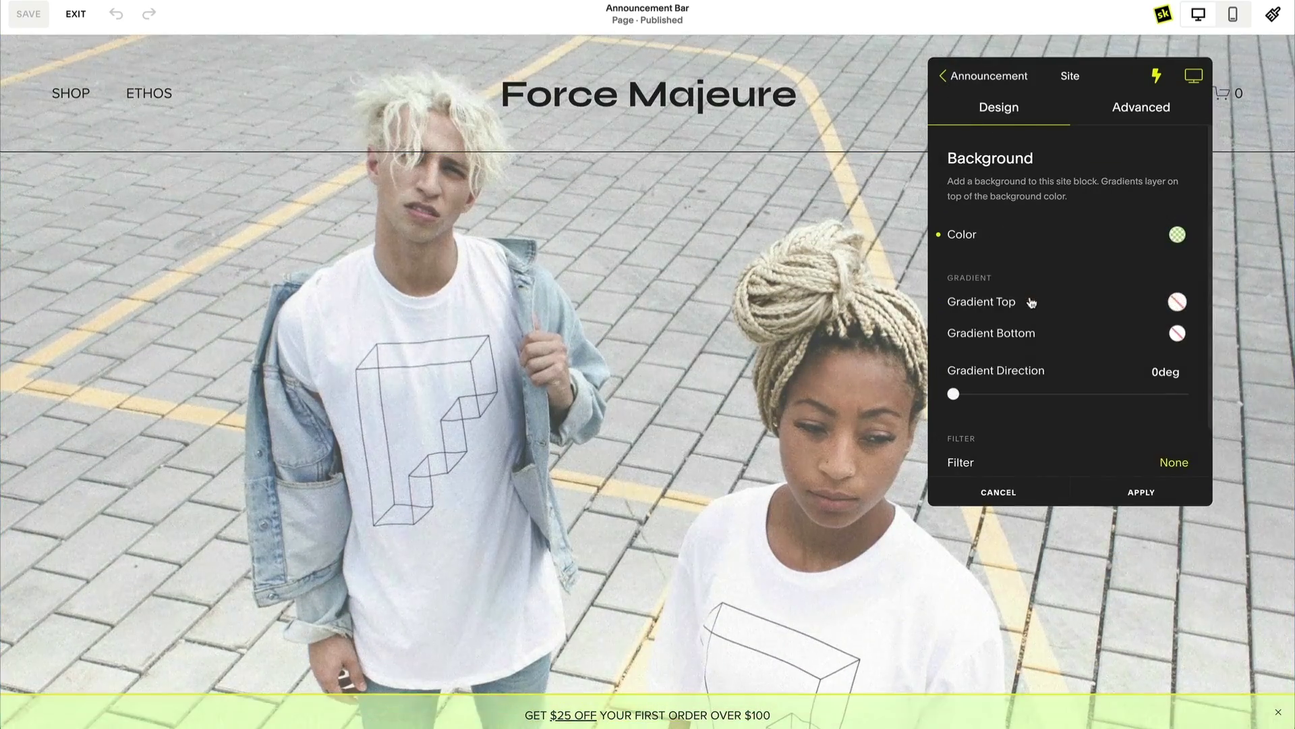
scroll(1108, 378, "down", 1)
- Apply a custom background filter with 7px blur and 254deg hue rotation
left_click(1174, 408)
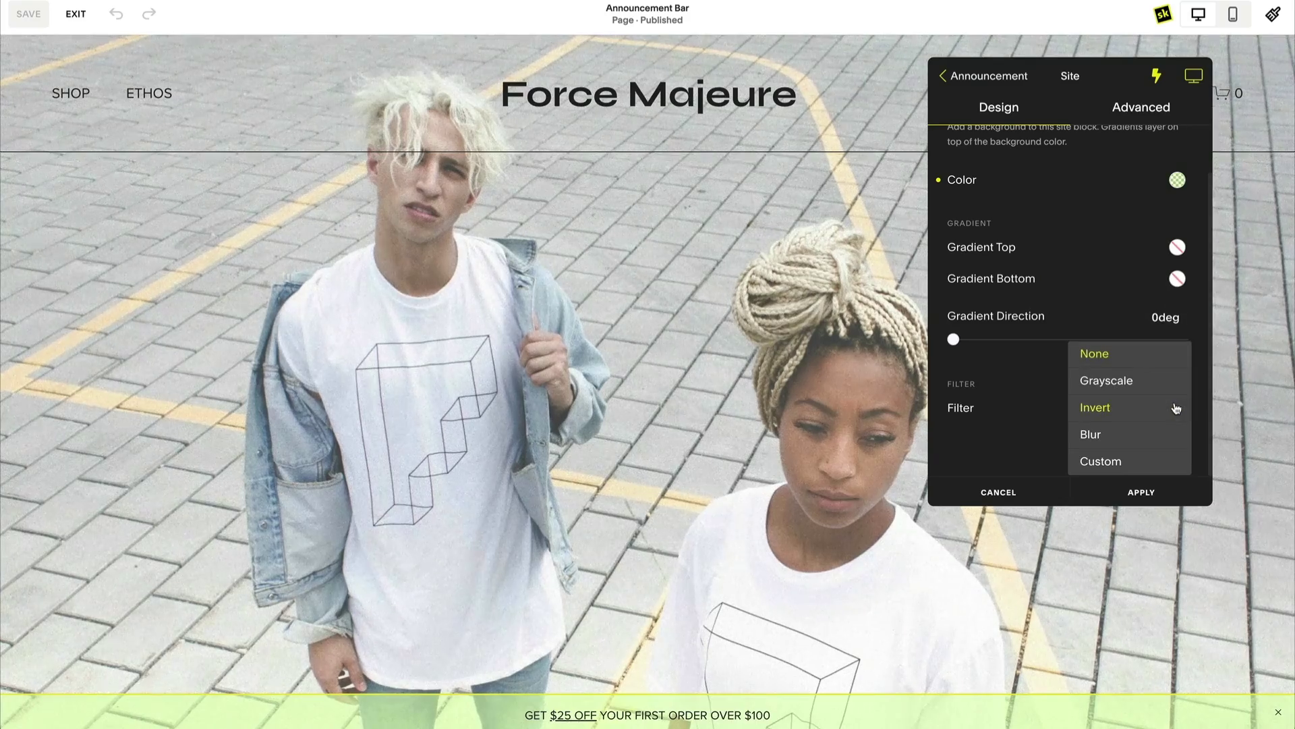
left_click(1147, 462)
scroll(1049, 410, "down", 4)
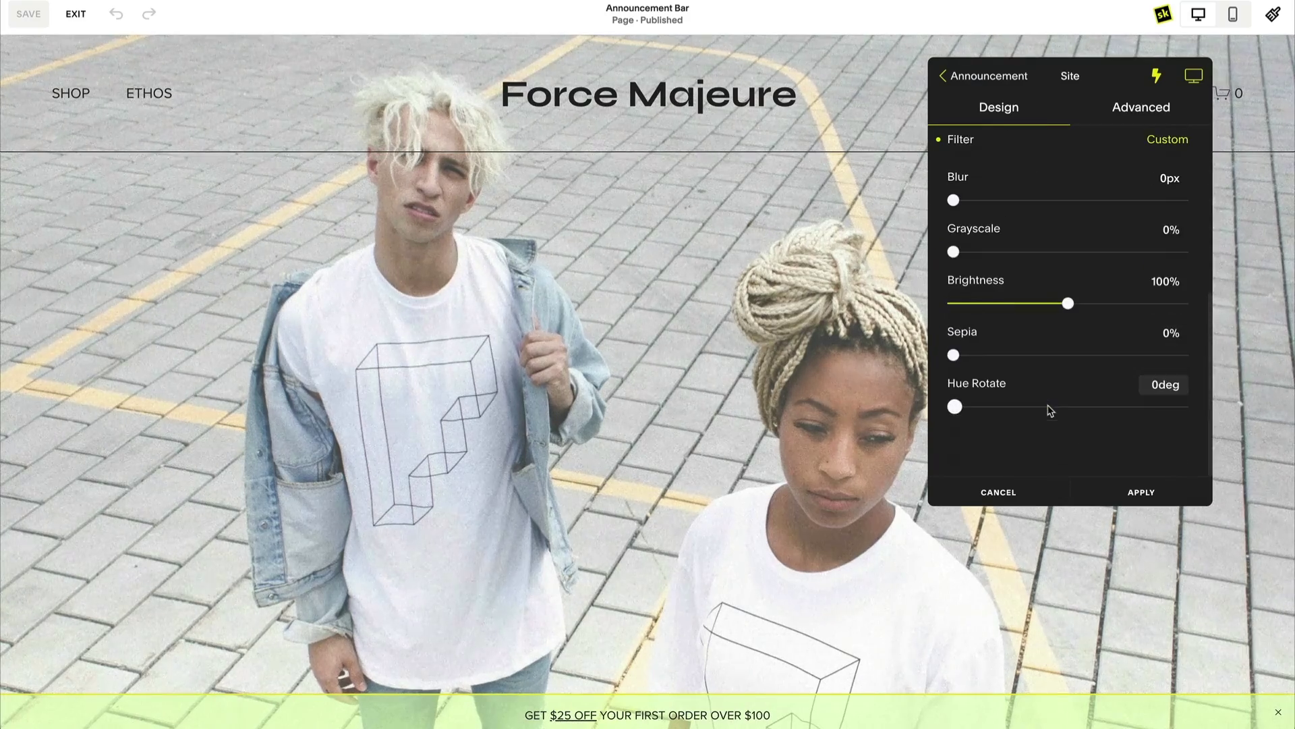
left_click_drag(953, 201, 1014, 201)
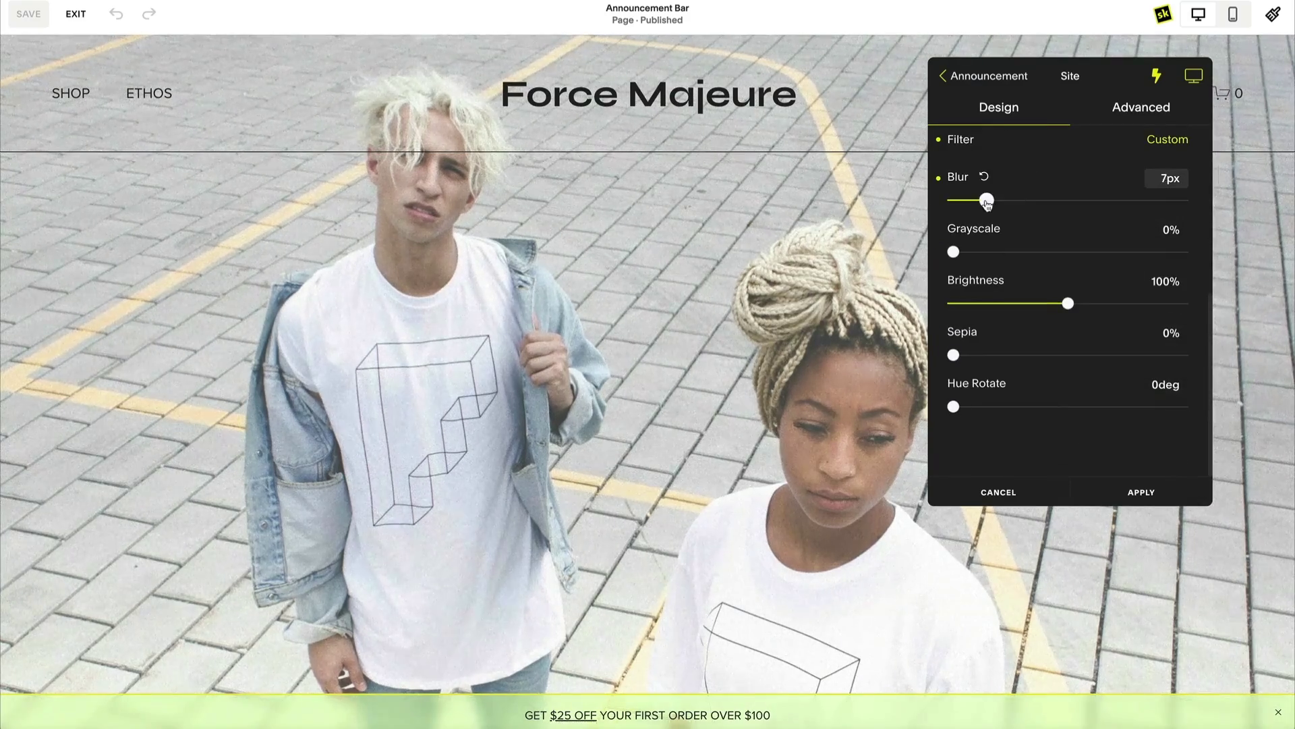
scroll(823, 297, "down", 10)
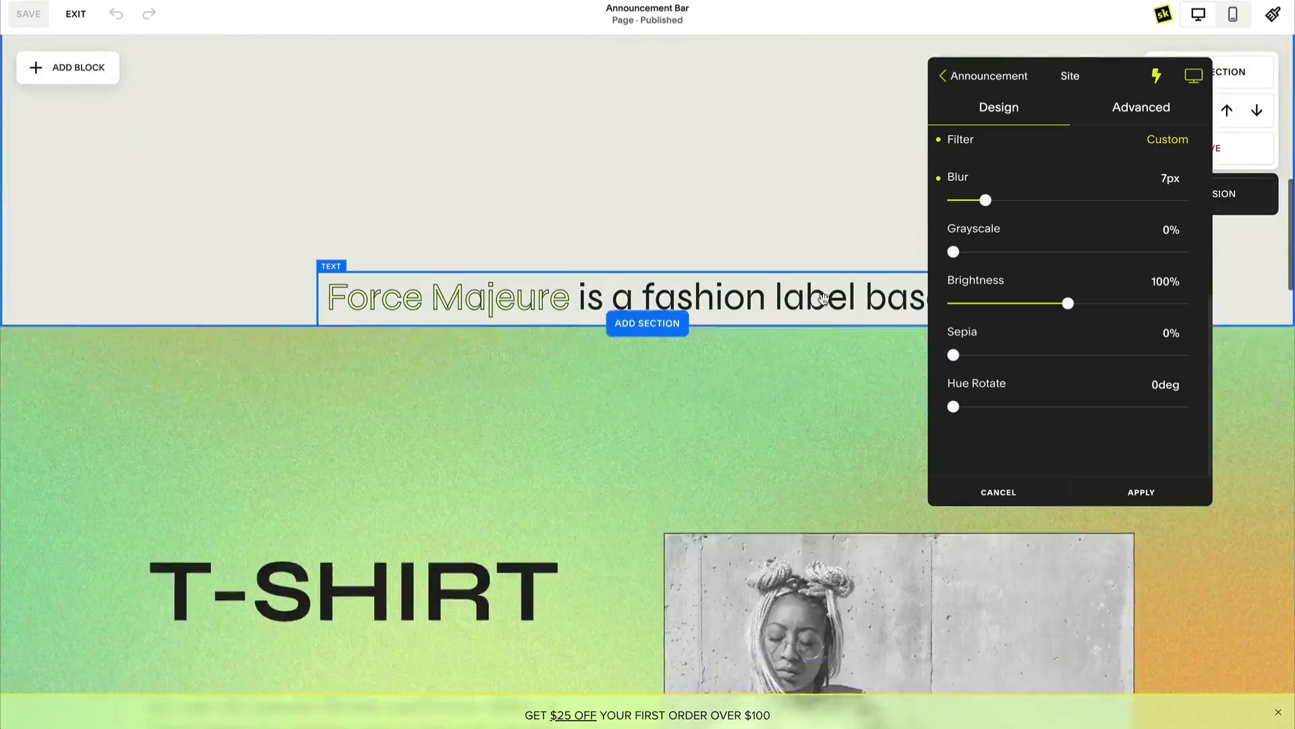
left_click_drag(953, 407, 1105, 408)
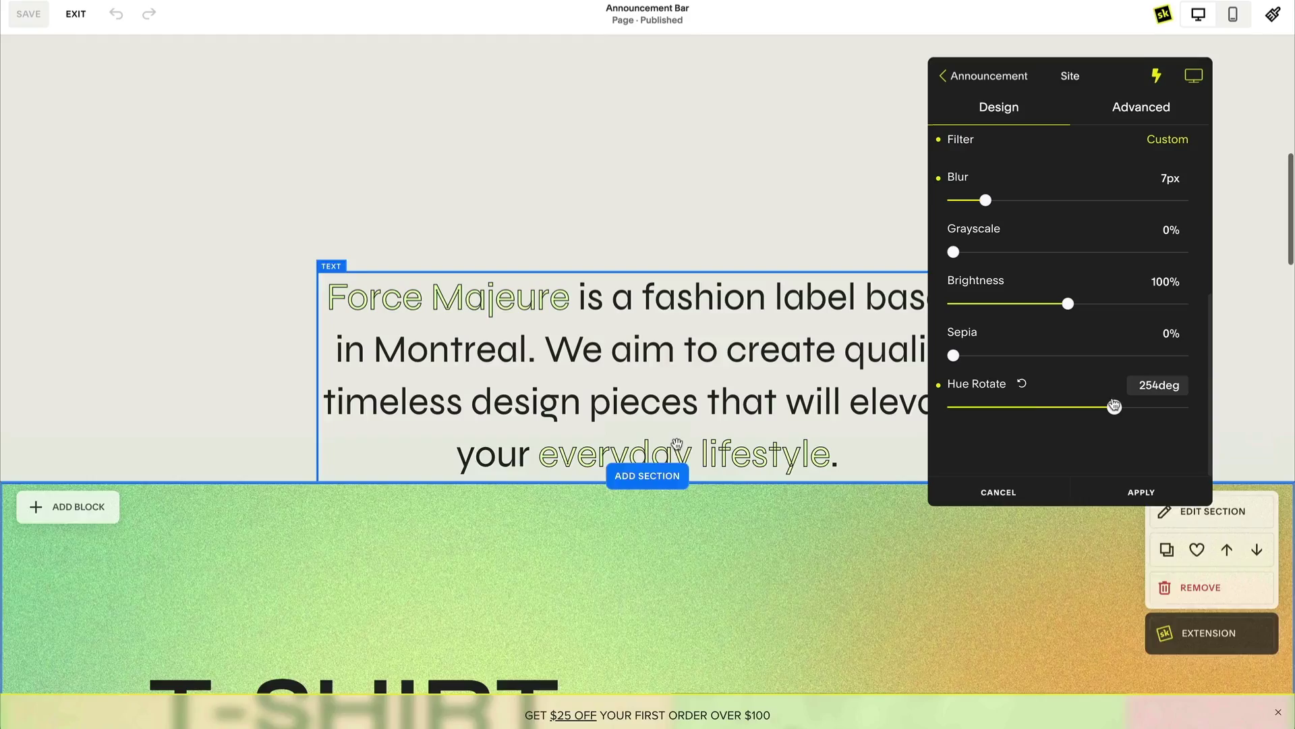
scroll(395, 366, "down", 6)
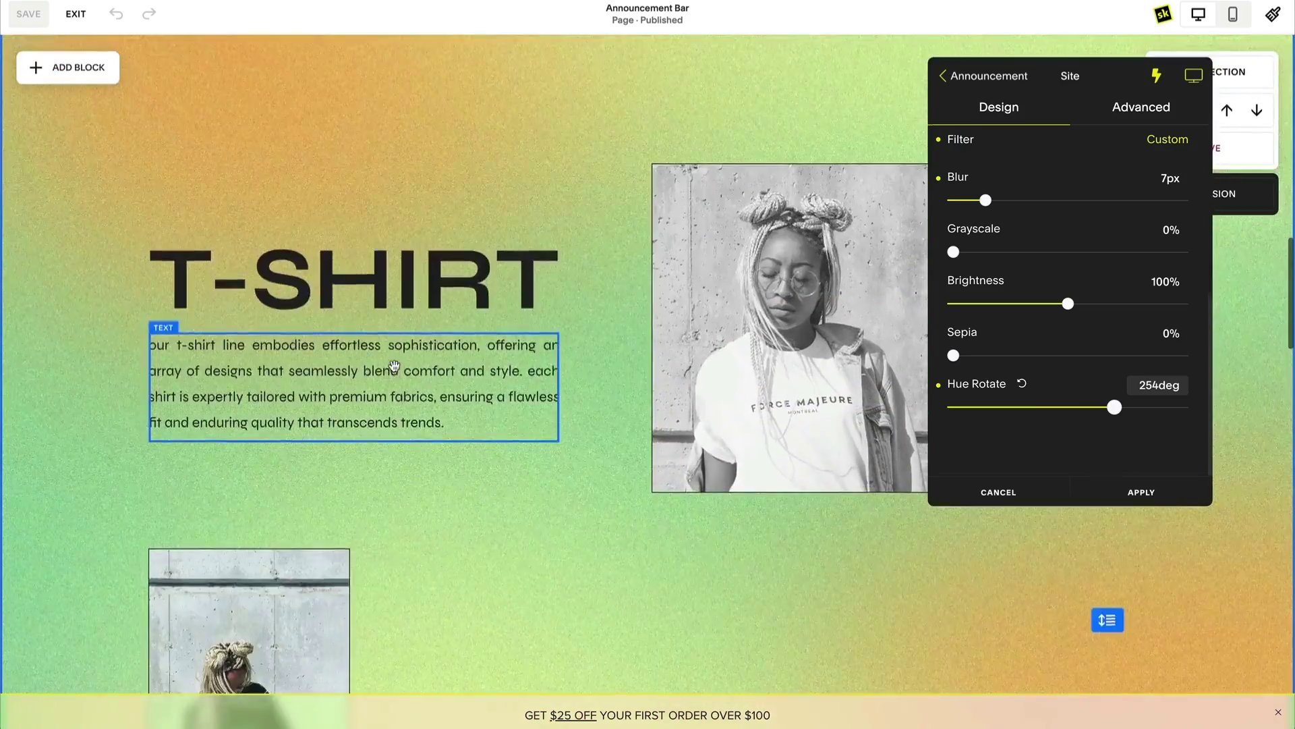
scroll(395, 368, "up", 10)
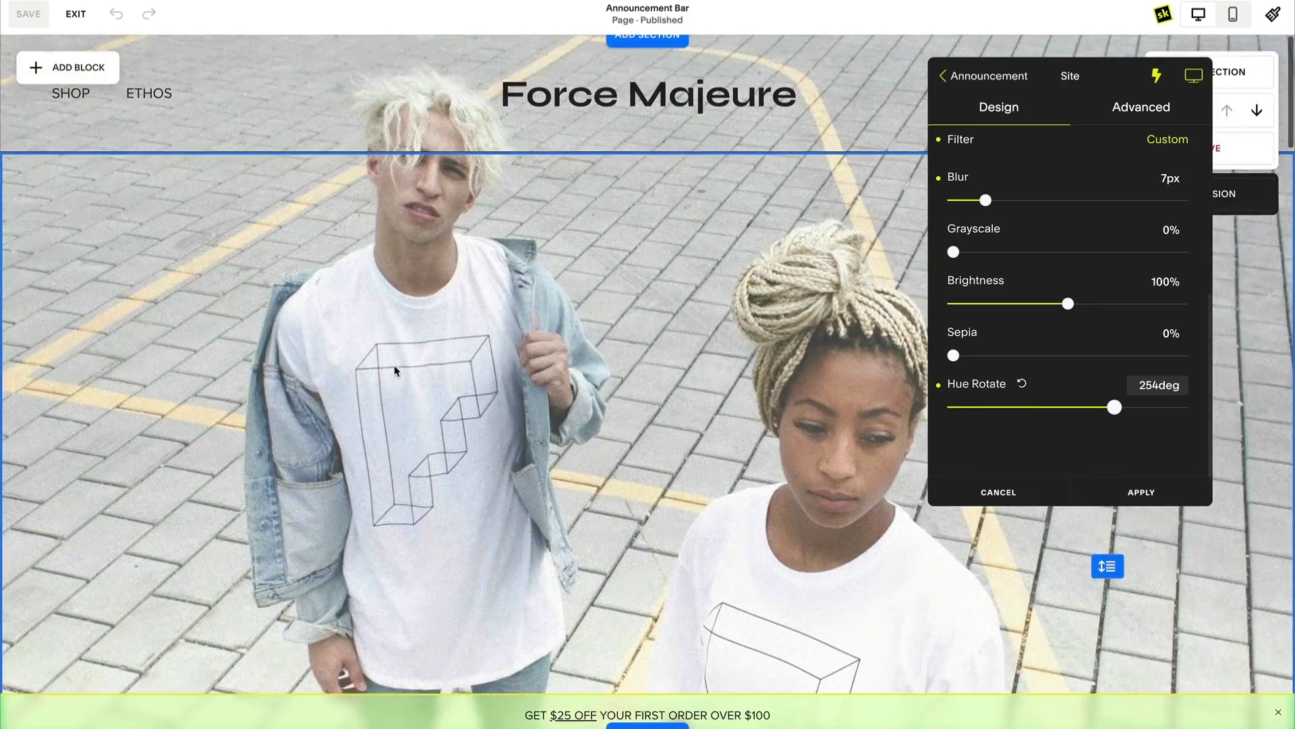
left_click(945, 77)
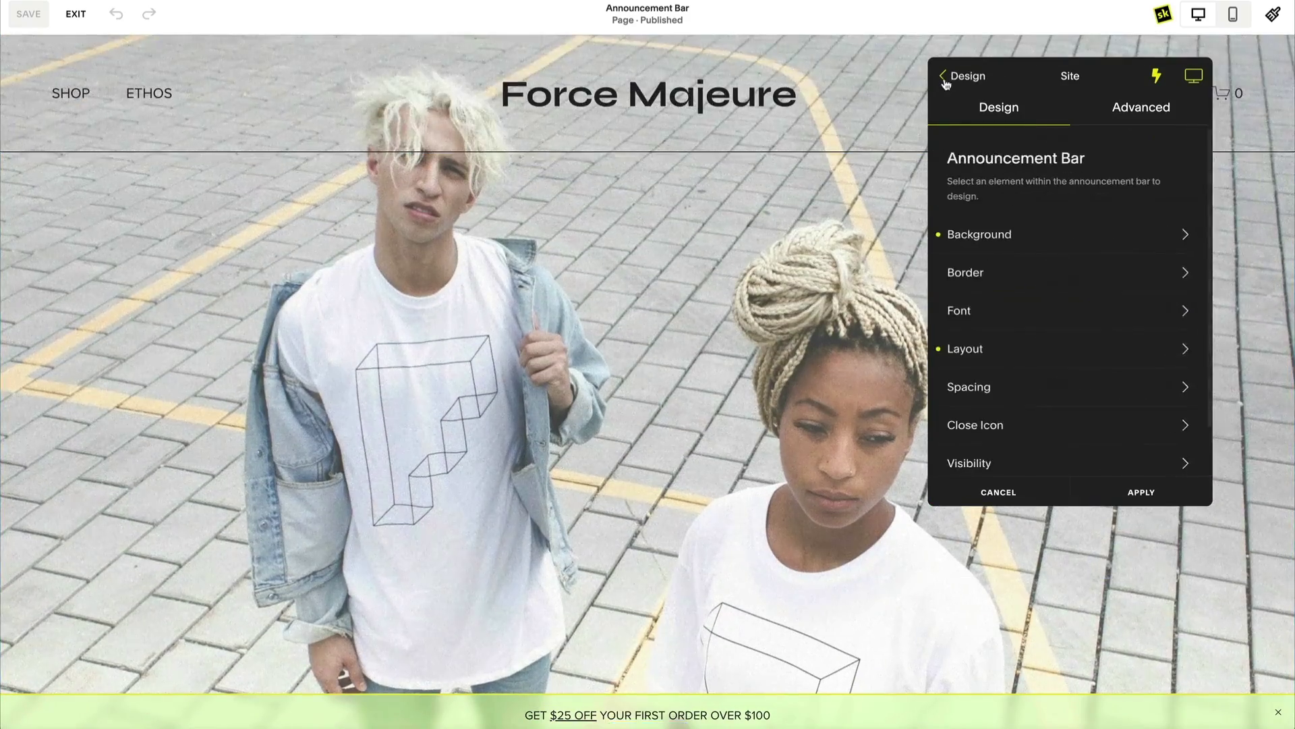
- Set the bar's border size to 2px with corner rounding at 0px
left_click(1016, 271)
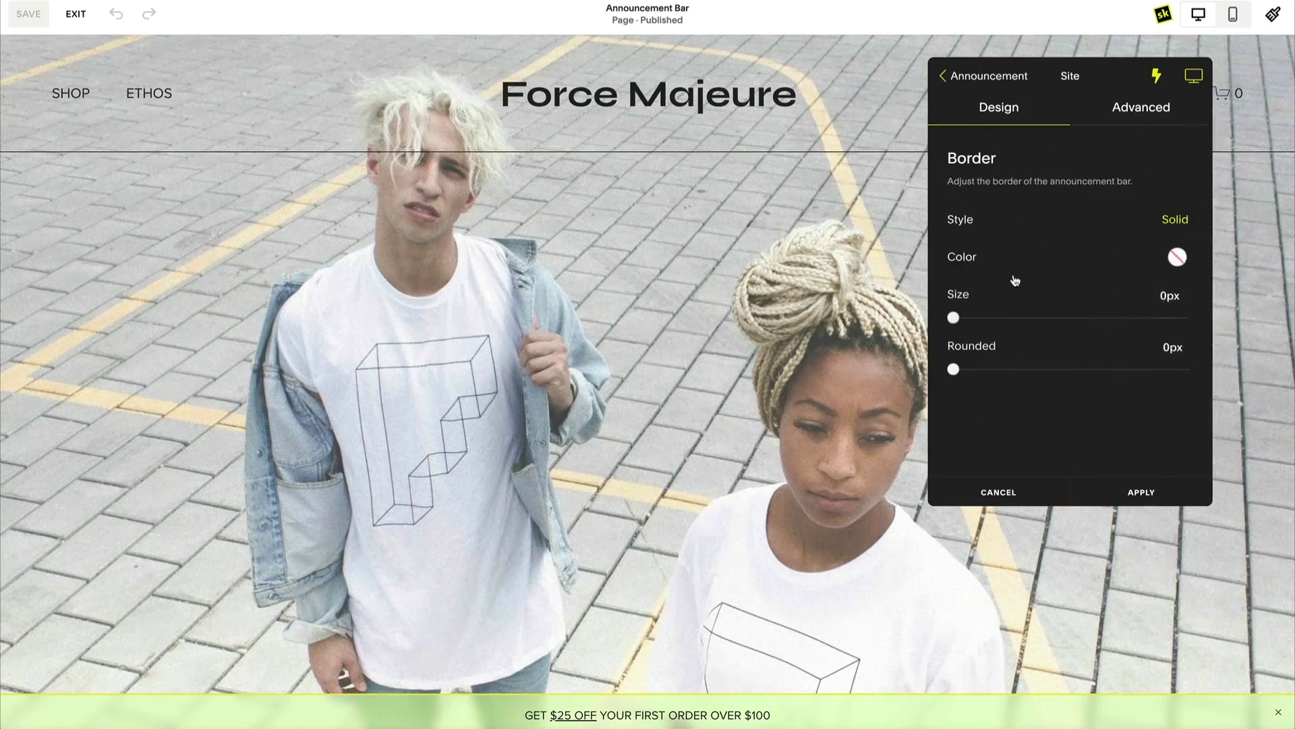
left_click_drag(954, 317, 1066, 318)
scroll(1068, 318, "down", 1)
mouse_move(953, 406)
left_mouse_down()
mouse_move(1180, 404)
mouse_move(957, 405)
left_mouse_up()
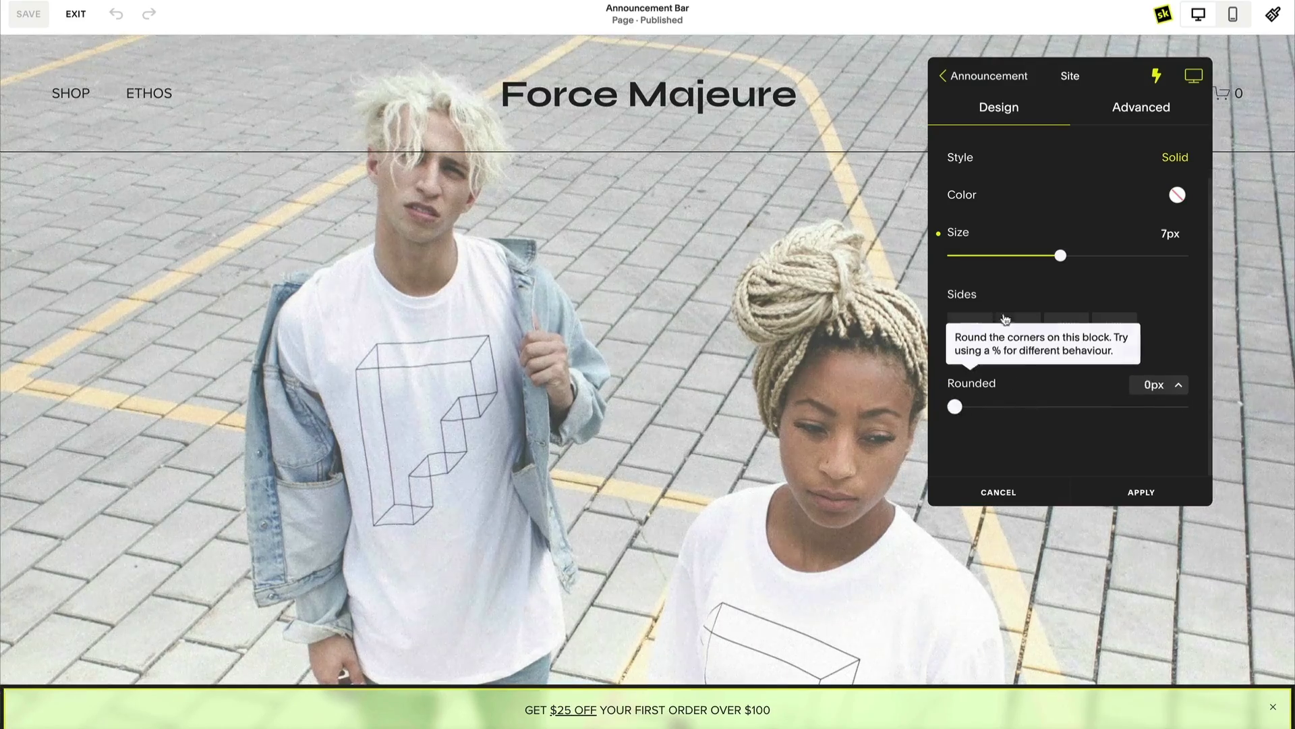
left_click_drag(1060, 256, 989, 268)
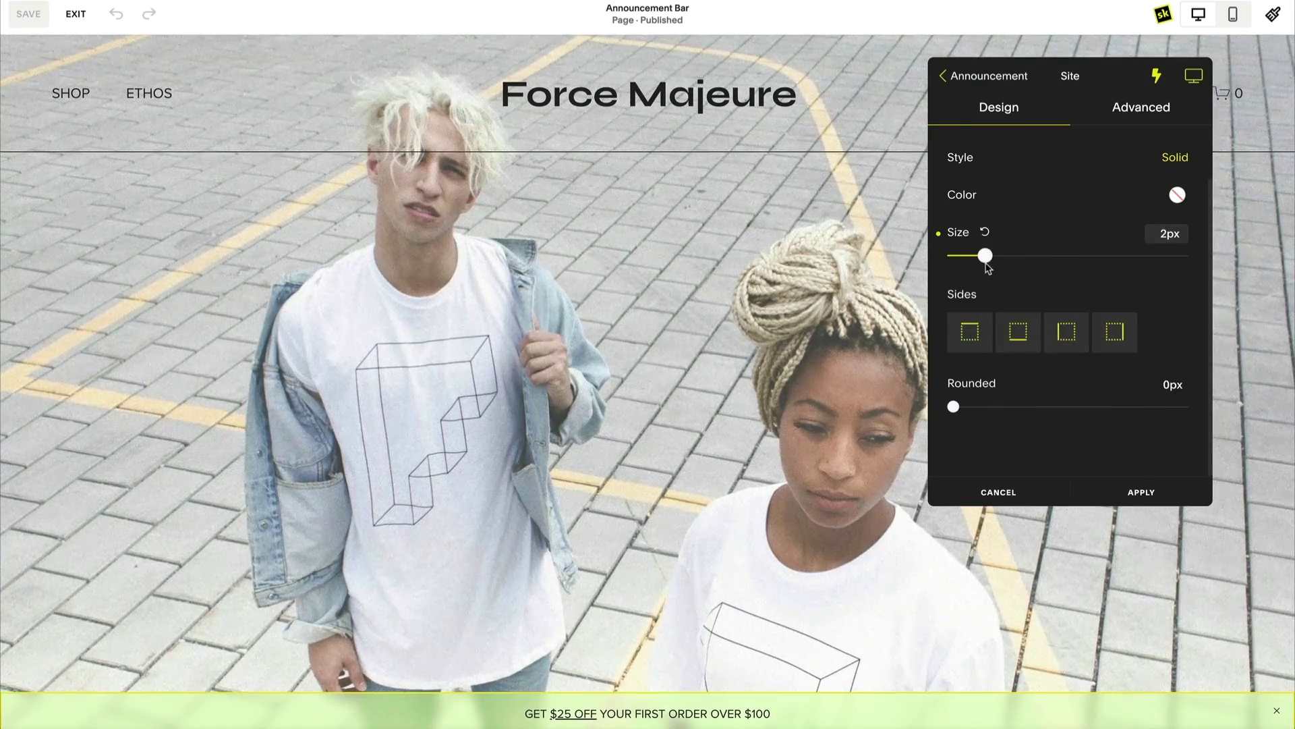
left_click(947, 86)
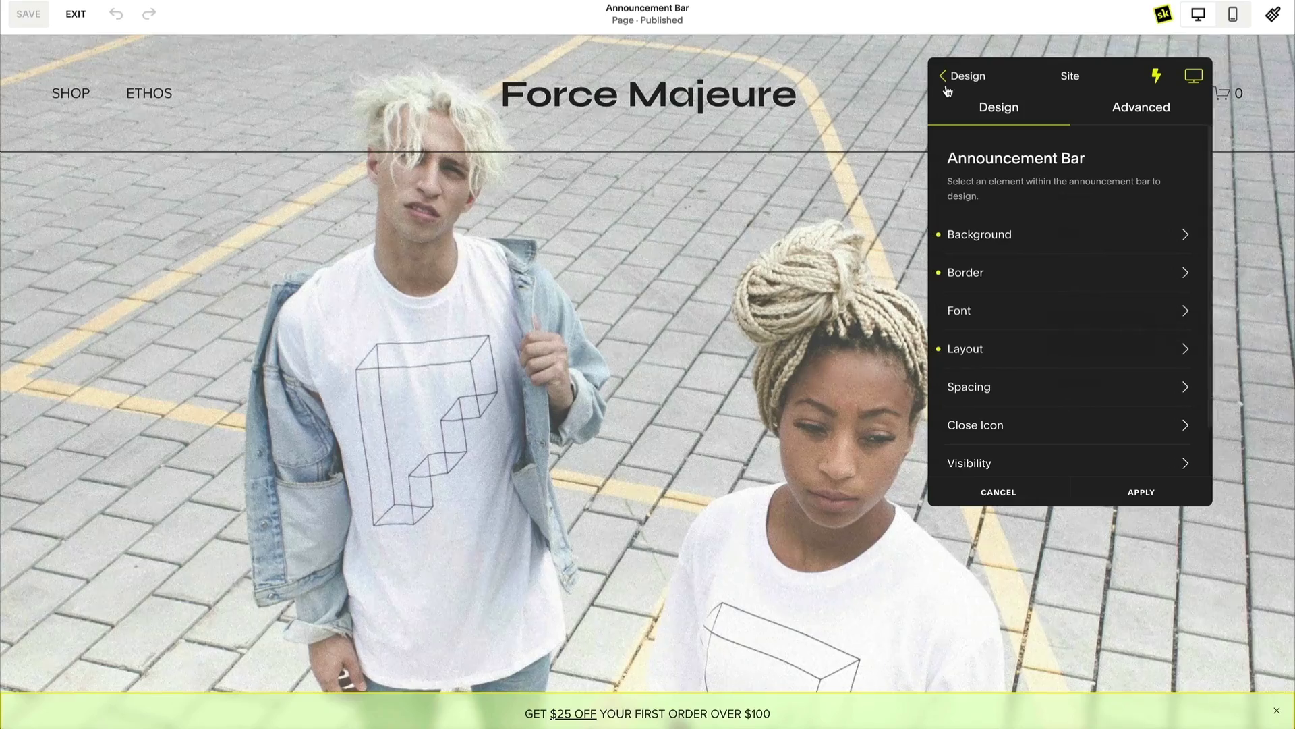
- Set the announcement font to Syne at 126% size
left_click(1027, 308)
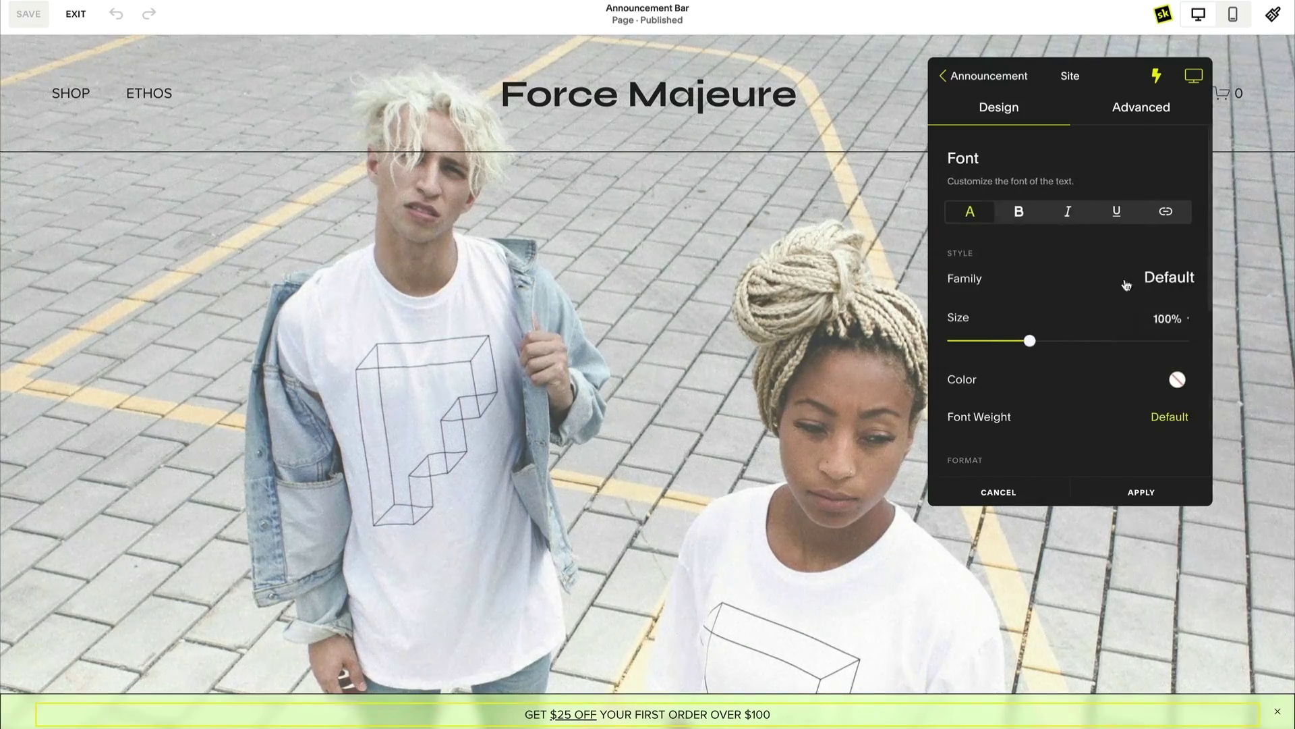
left_click(1154, 282)
type("syne")
left_click(1044, 204)
left_click(963, 266)
left_click_drag(1026, 341, 1049, 341)
- Colour the underlined '$25 OFF' text red
left_click(1116, 211)
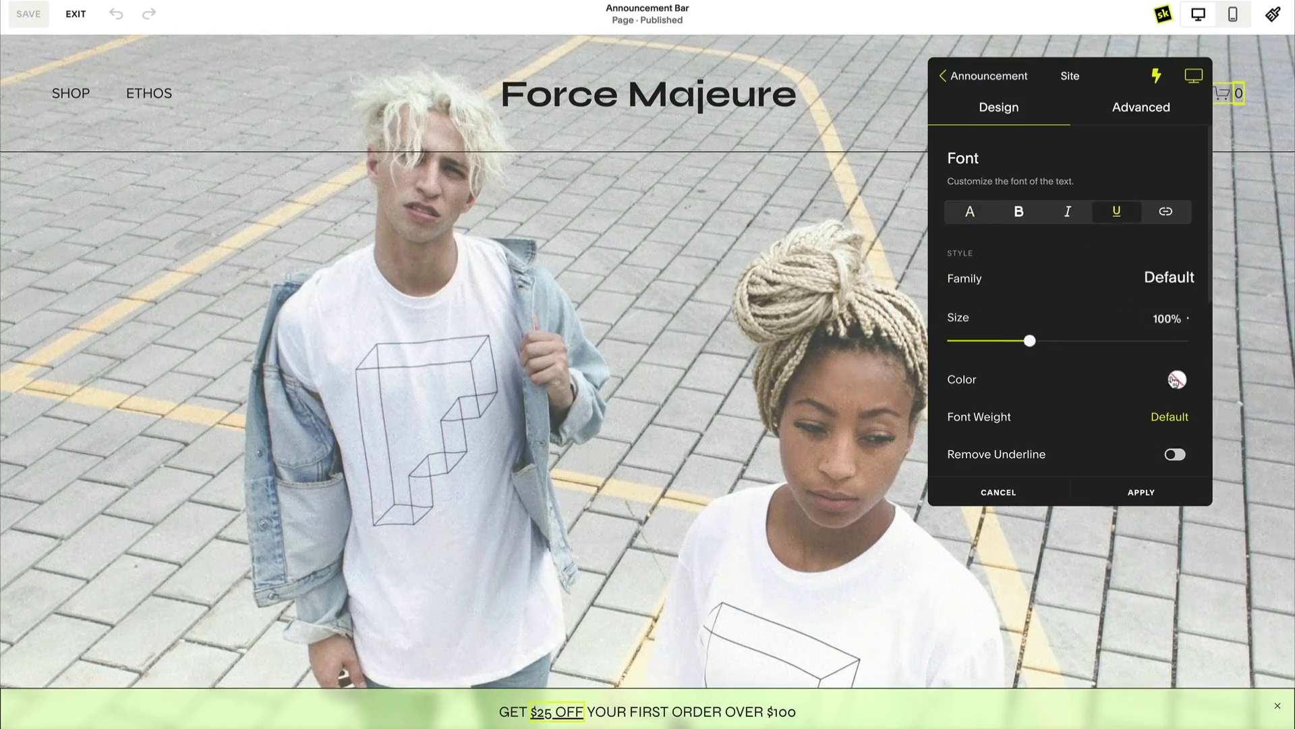
left_click(1177, 377)
left_click(960, 399)
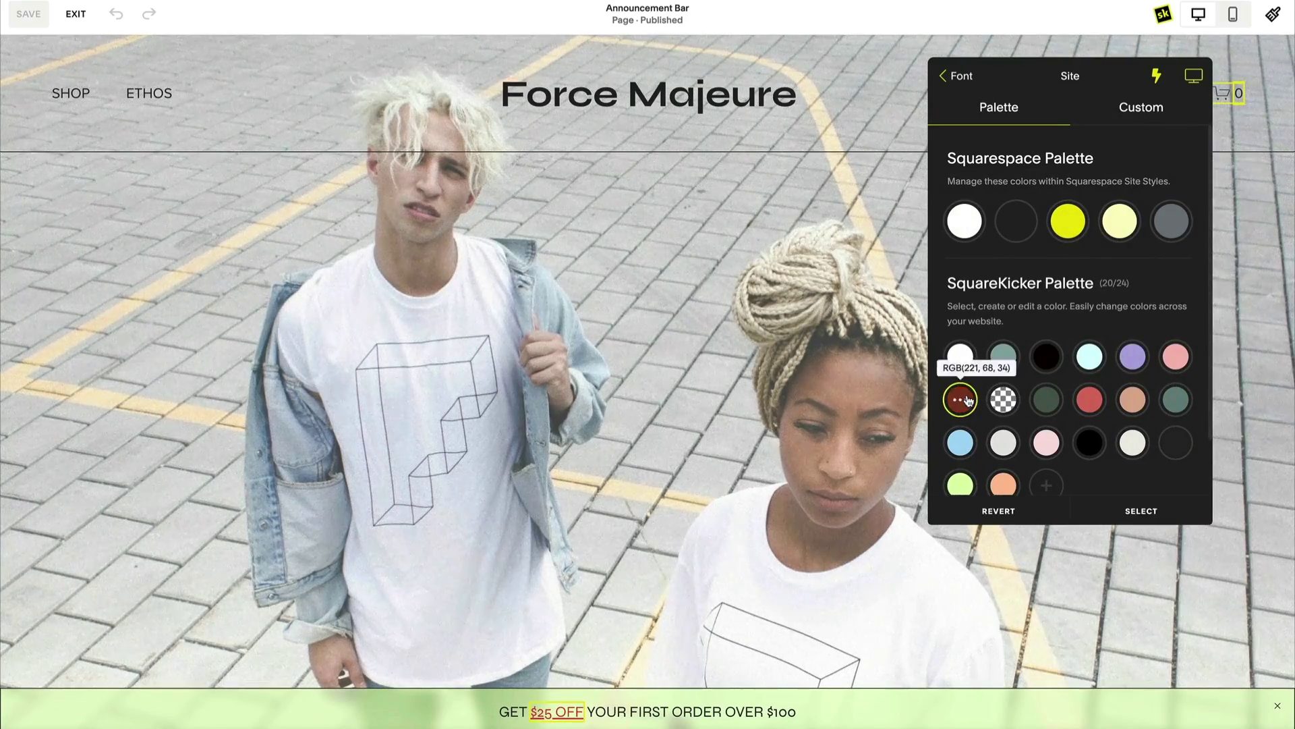
left_click(941, 77)
left_click(941, 78)
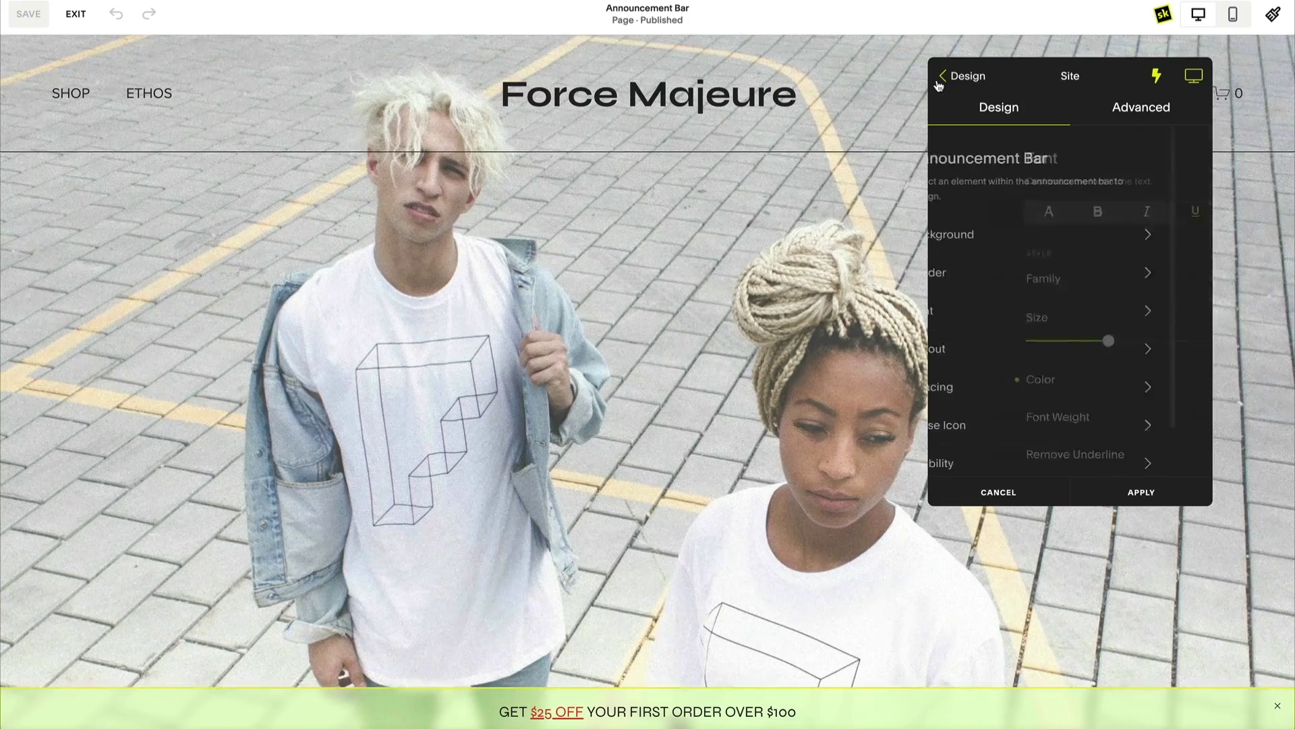
- In Hover Mode, set the bar background to the peach palette swatch
left_click(1157, 78)
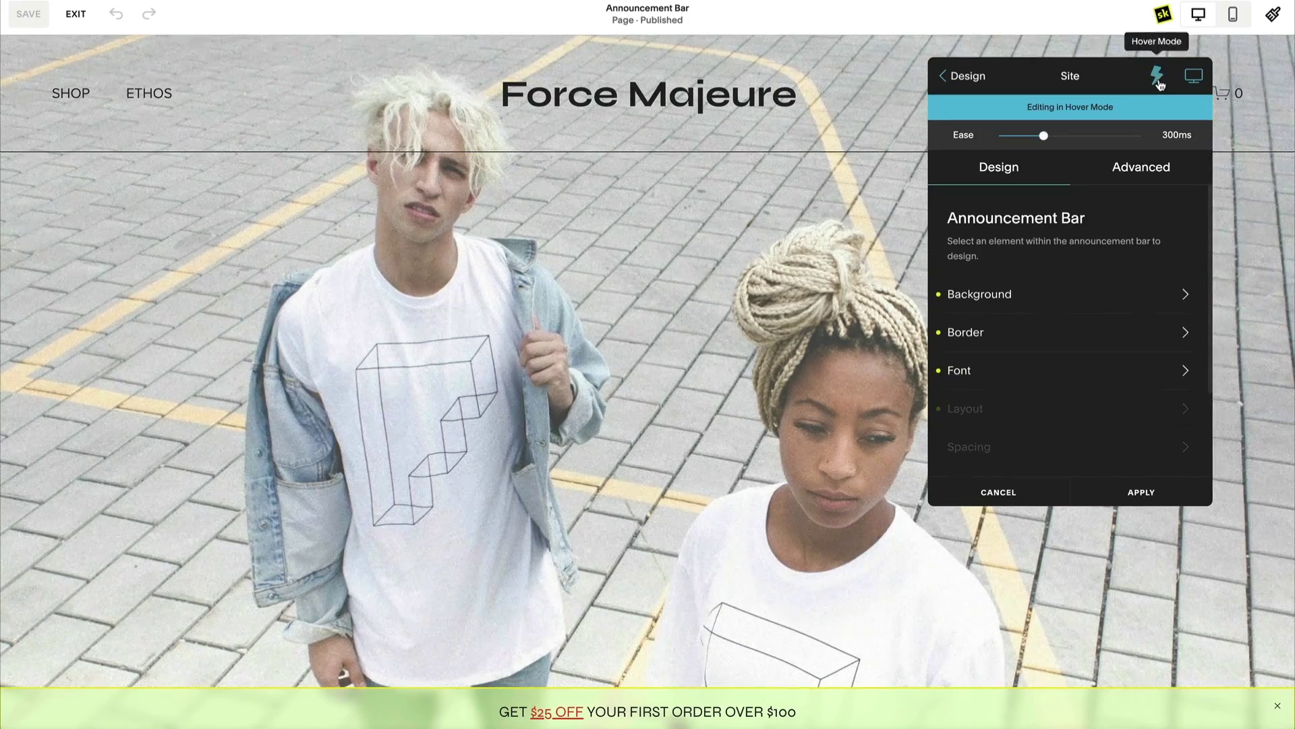
left_click(1075, 305)
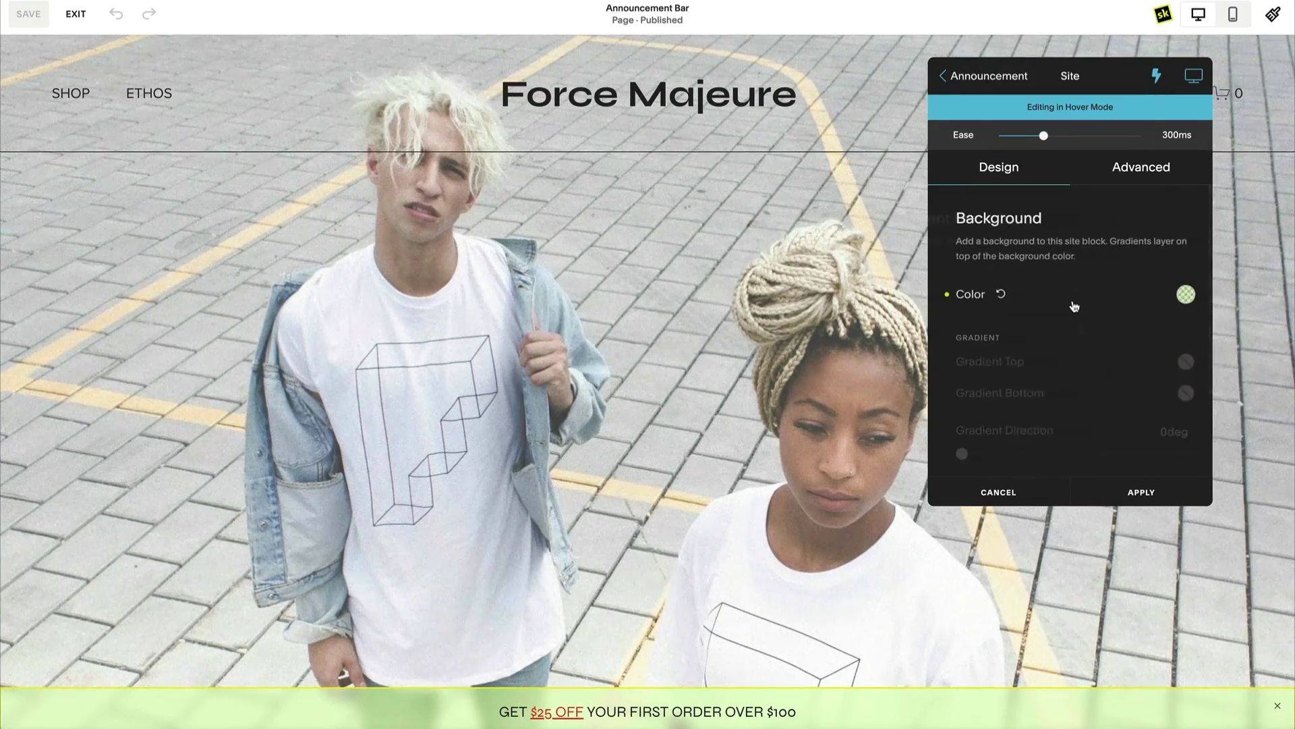
left_click(1177, 295)
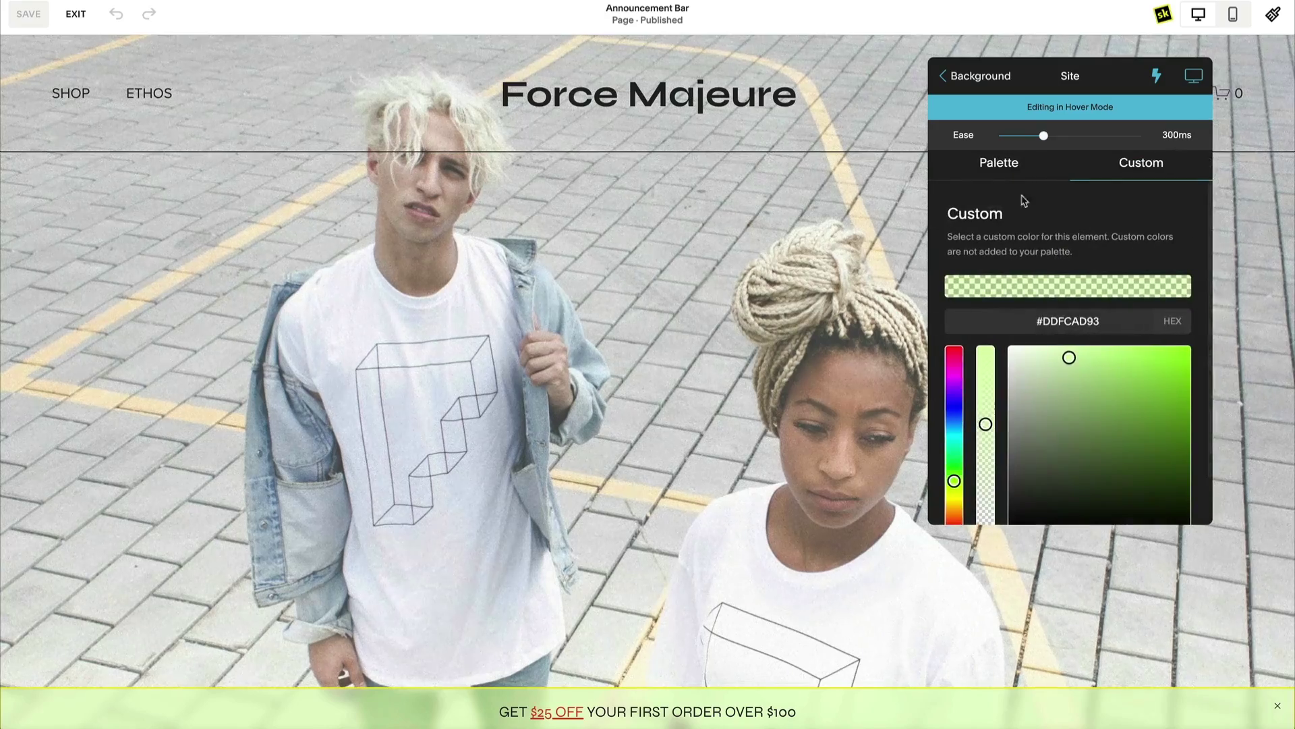
left_click(998, 165)
scroll(999, 214, "down", 3)
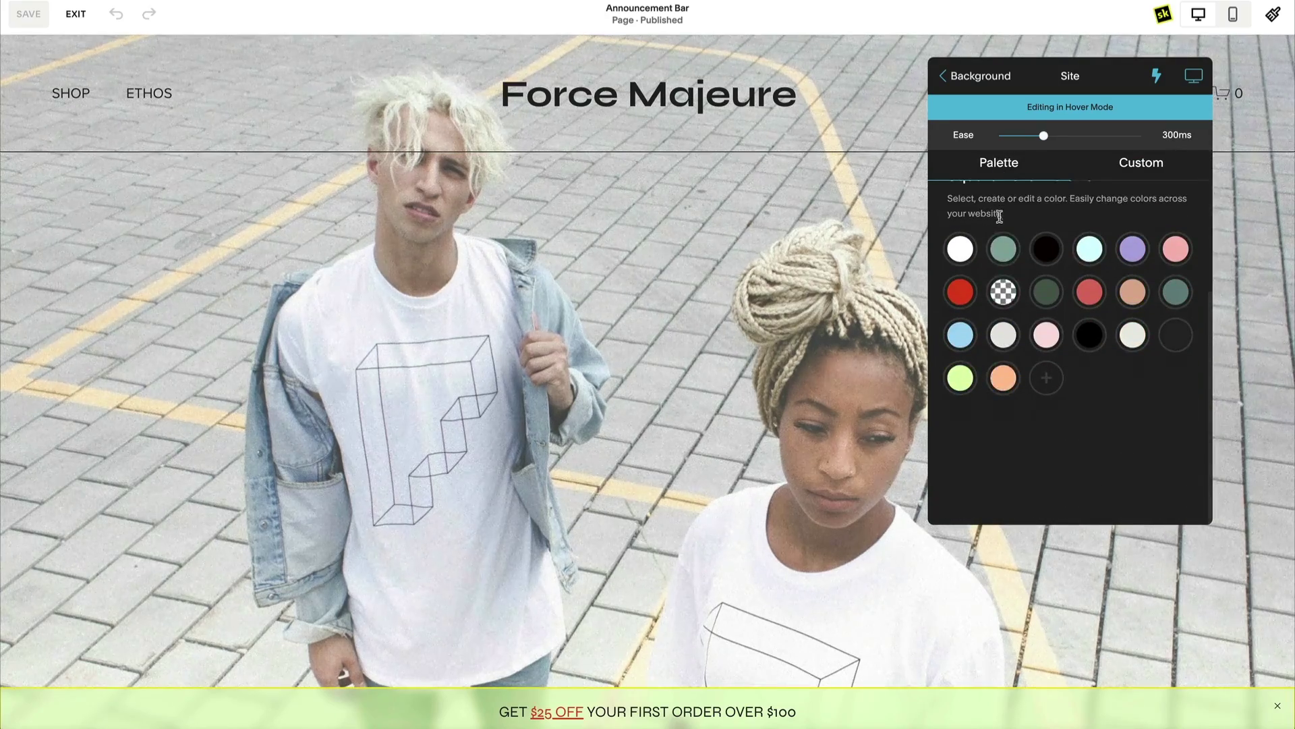
left_click(1009, 375)
left_click(951, 76)
left_click(951, 76)
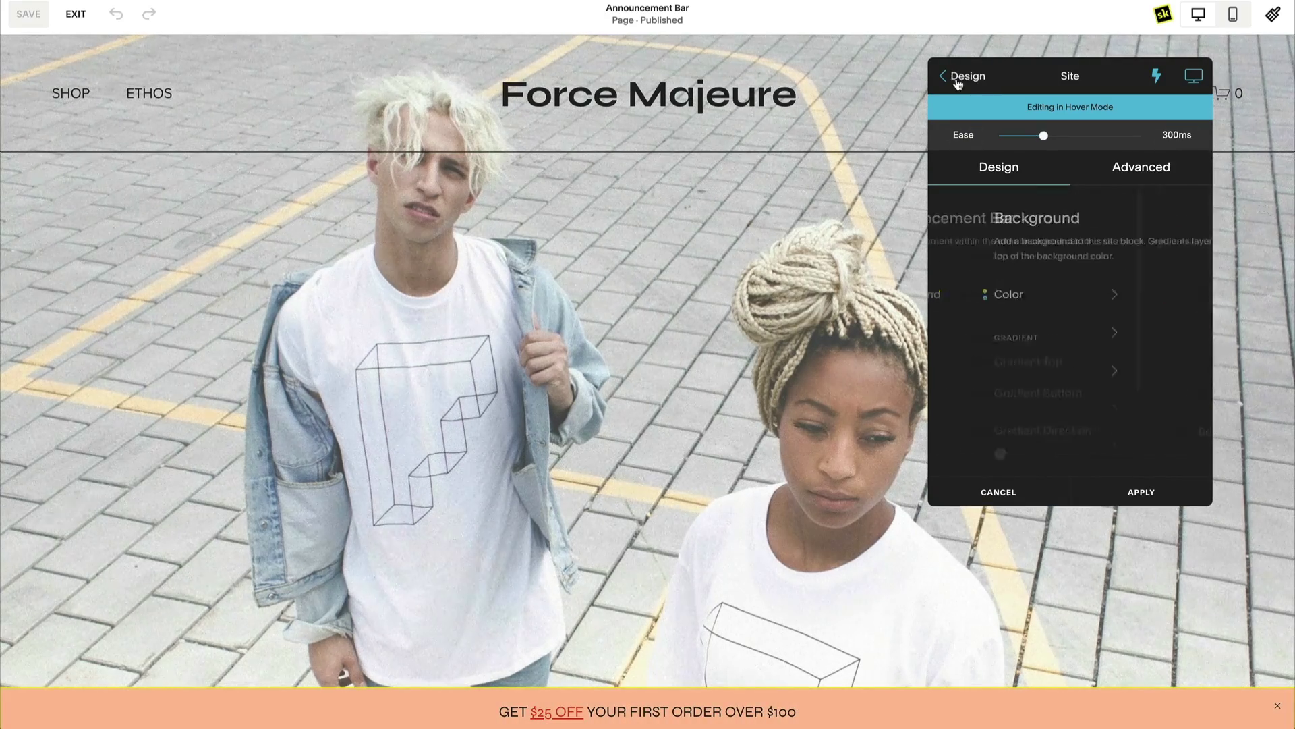
- Set the hover border rounding to 100px
left_click(1030, 345)
scroll(1029, 341, "down", 3)
left_click_drag(954, 411, 1180, 411)
left_click(944, 75)
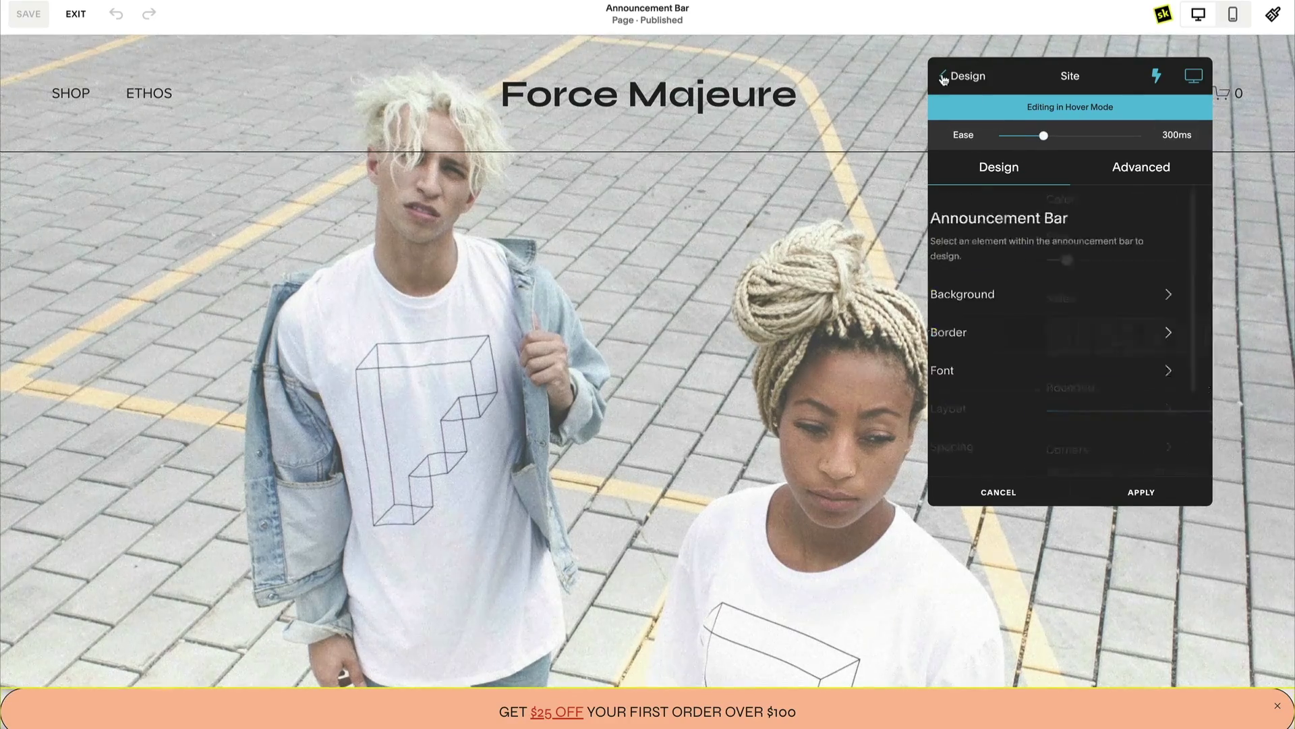
- Set the hover letter spacing to 1px and apply the hover changes
left_click(1032, 369)
scroll(958, 432, "down", 5)
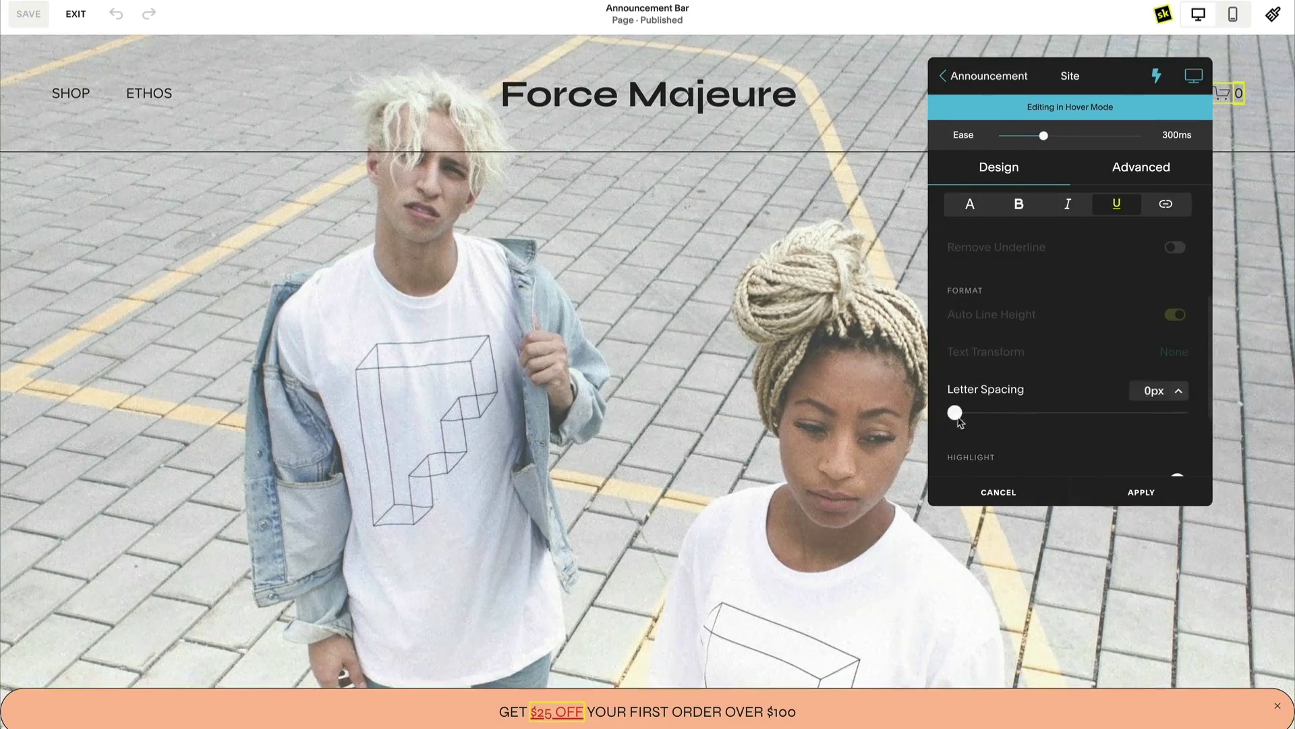
left_click_drag(962, 415, 970, 413)
left_click(1142, 491)
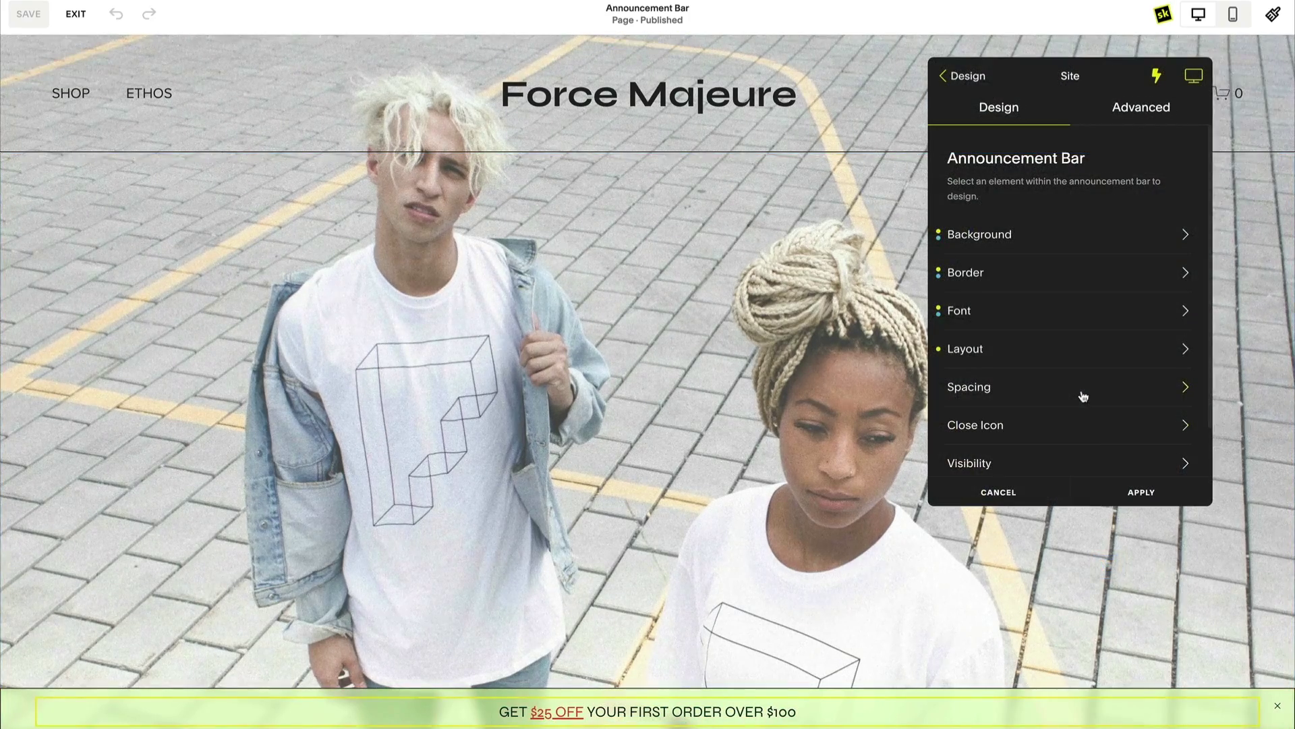
- Set custom padding of 0.8em top, 1em bottom and 3em on each side
left_click(1083, 396)
mouse_move(958, 281)
left_mouse_down()
mouse_move(1047, 283)
mouse_move(969, 287)
left_mouse_up()
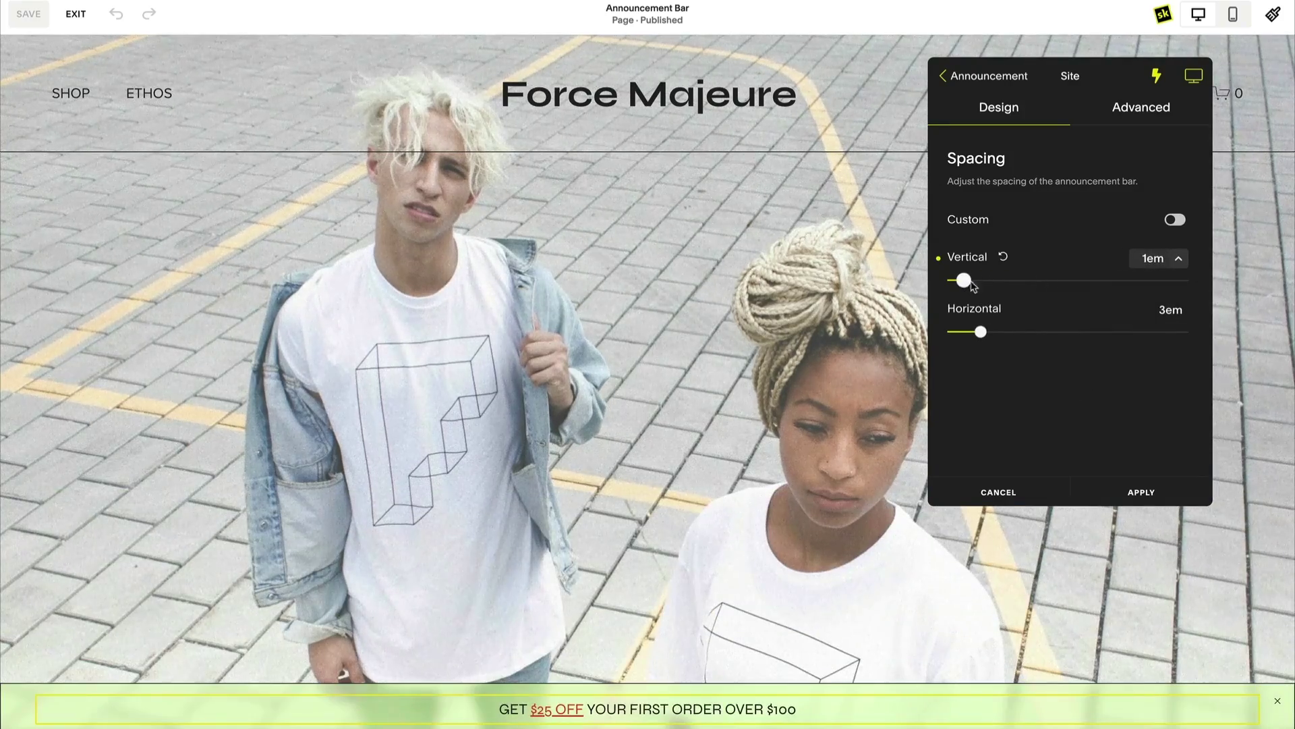
left_click(1174, 220)
mouse_move(962, 330)
left_mouse_down()
mouse_move(1133, 331)
mouse_move(960, 331)
left_mouse_up()
left_click(943, 75)
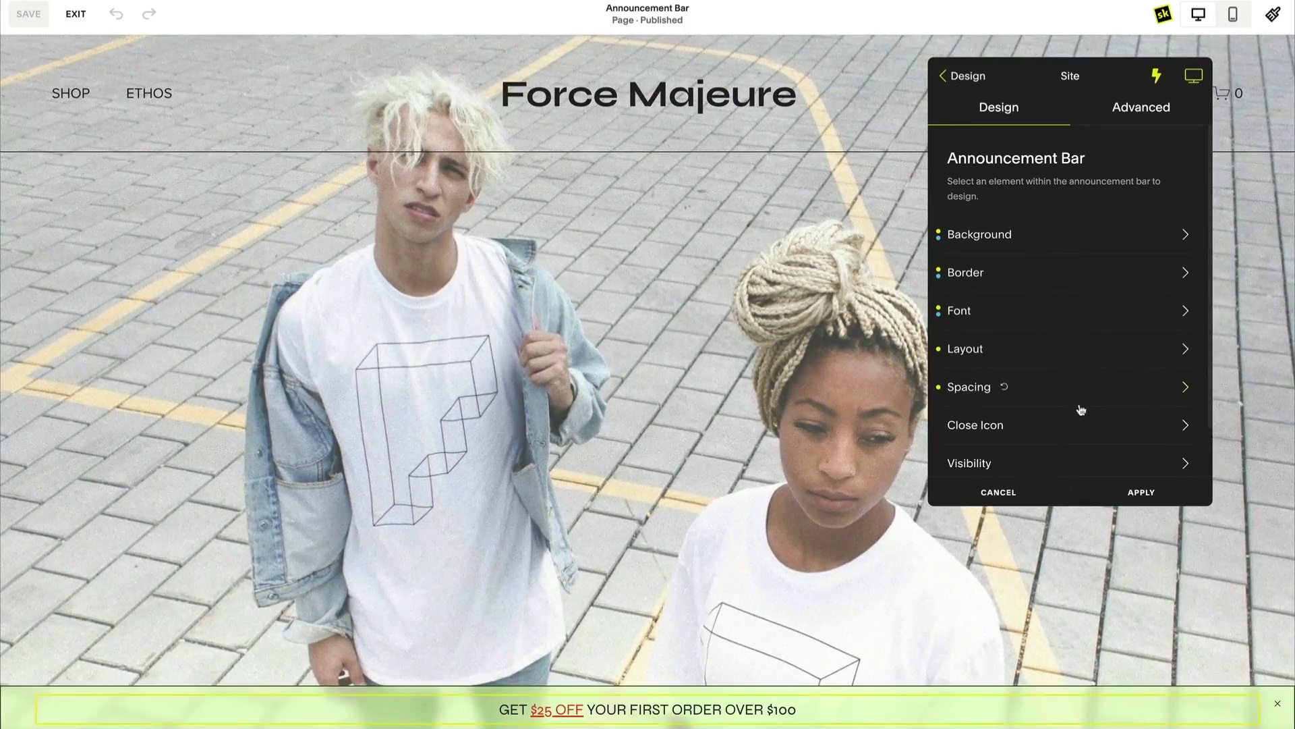
left_click(1085, 430)
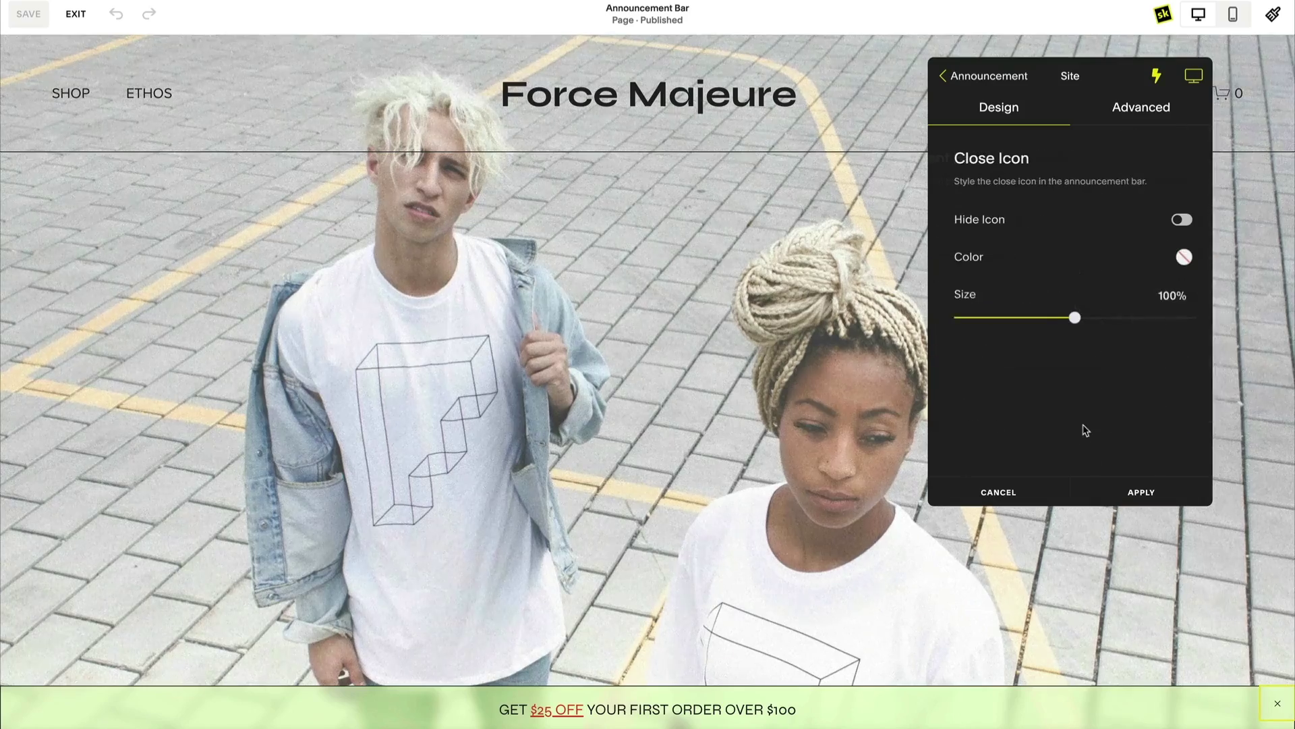
- Colour the close icon red, then switch on Hide Icon
left_click(1177, 256)
left_click(967, 407)
left_click(956, 81)
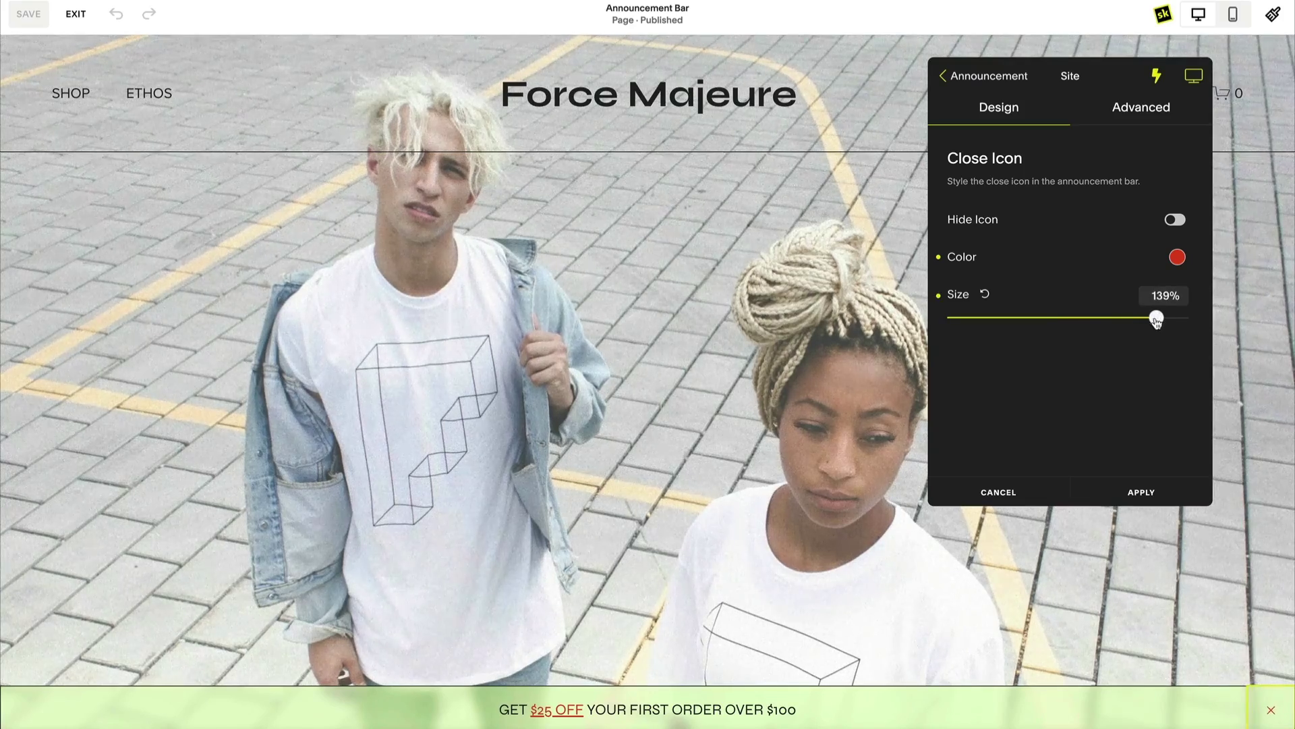
left_click(1174, 221)
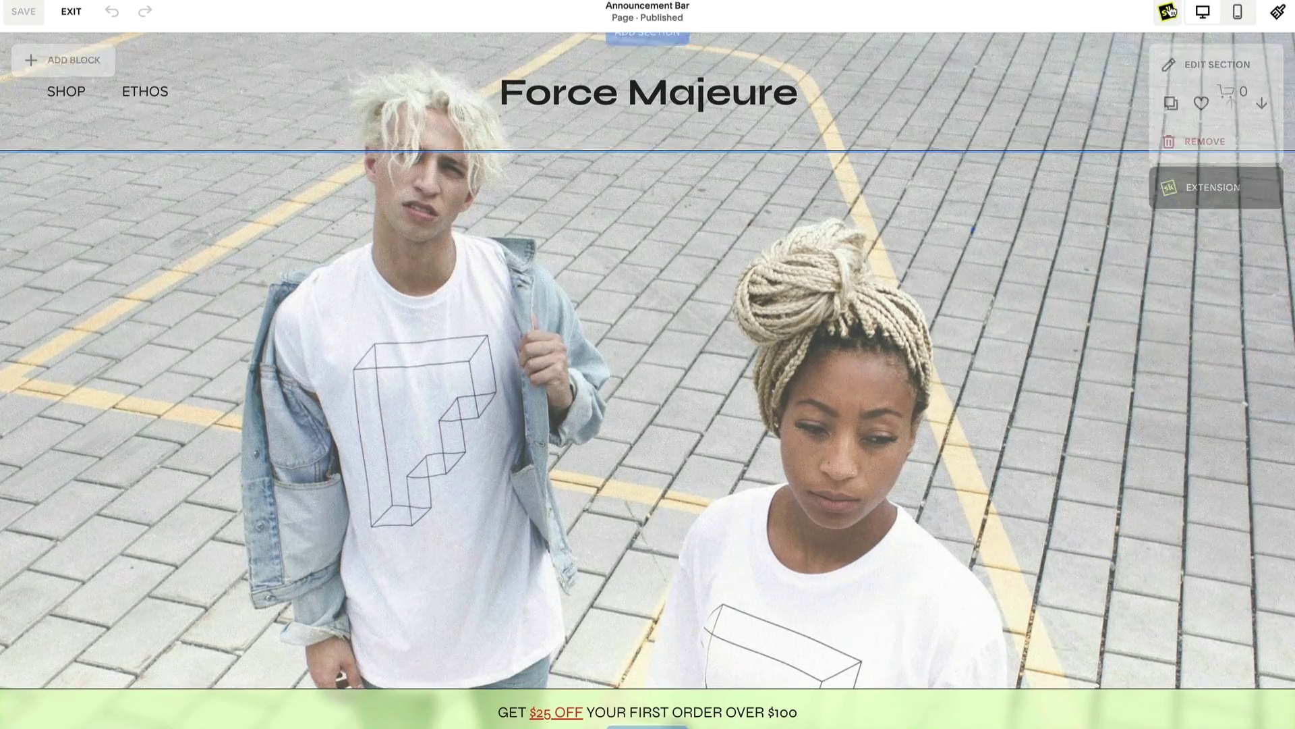
- Toggle the site-wide announcement bar Hide setting in SquareKicker's Visibility panel
left_click(1169, 11)
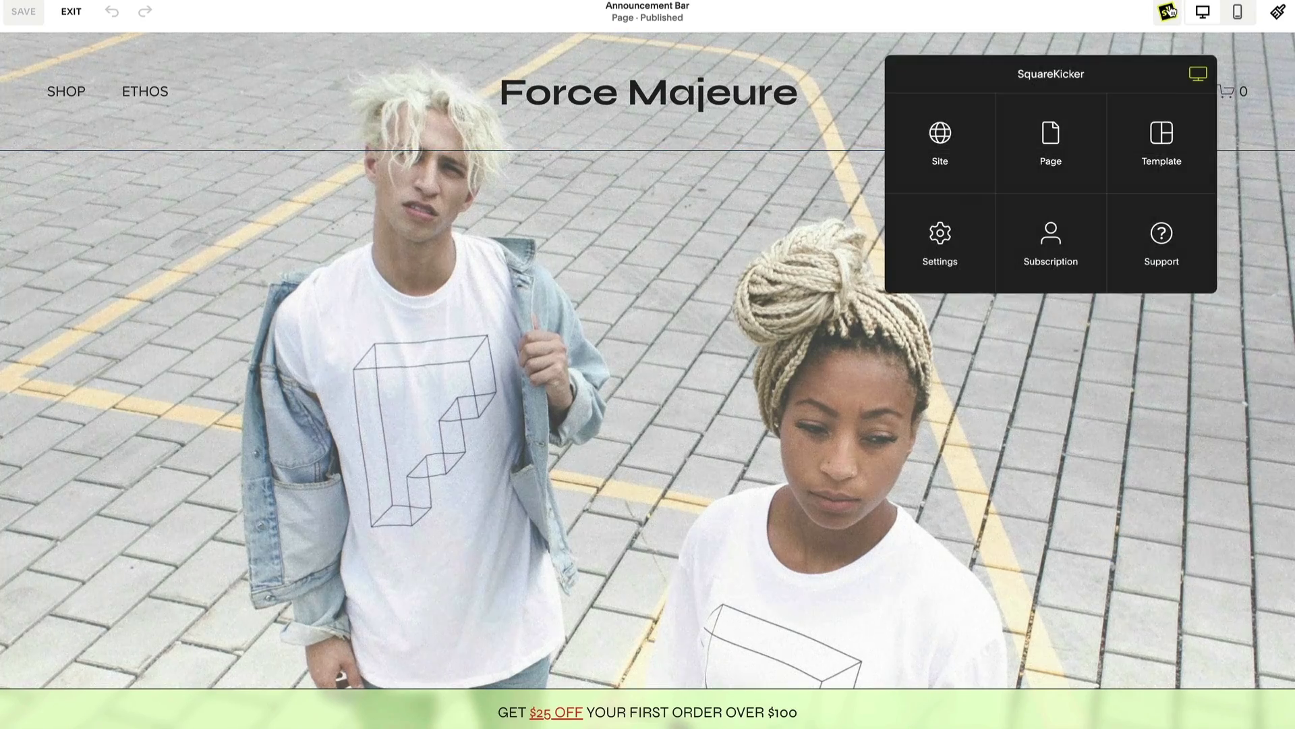
left_click(949, 165)
left_click(1084, 425)
scroll(1086, 424, "down", 2)
left_click(1086, 424)
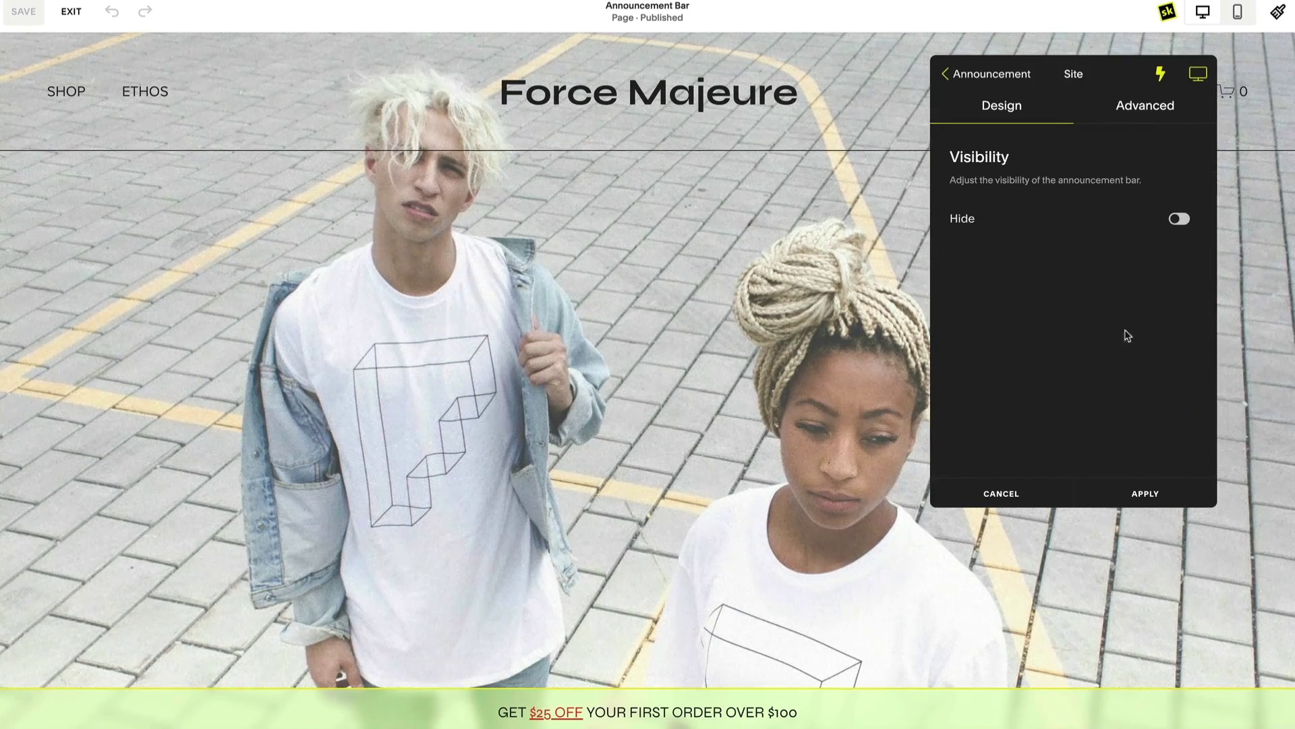
left_click(1178, 220)
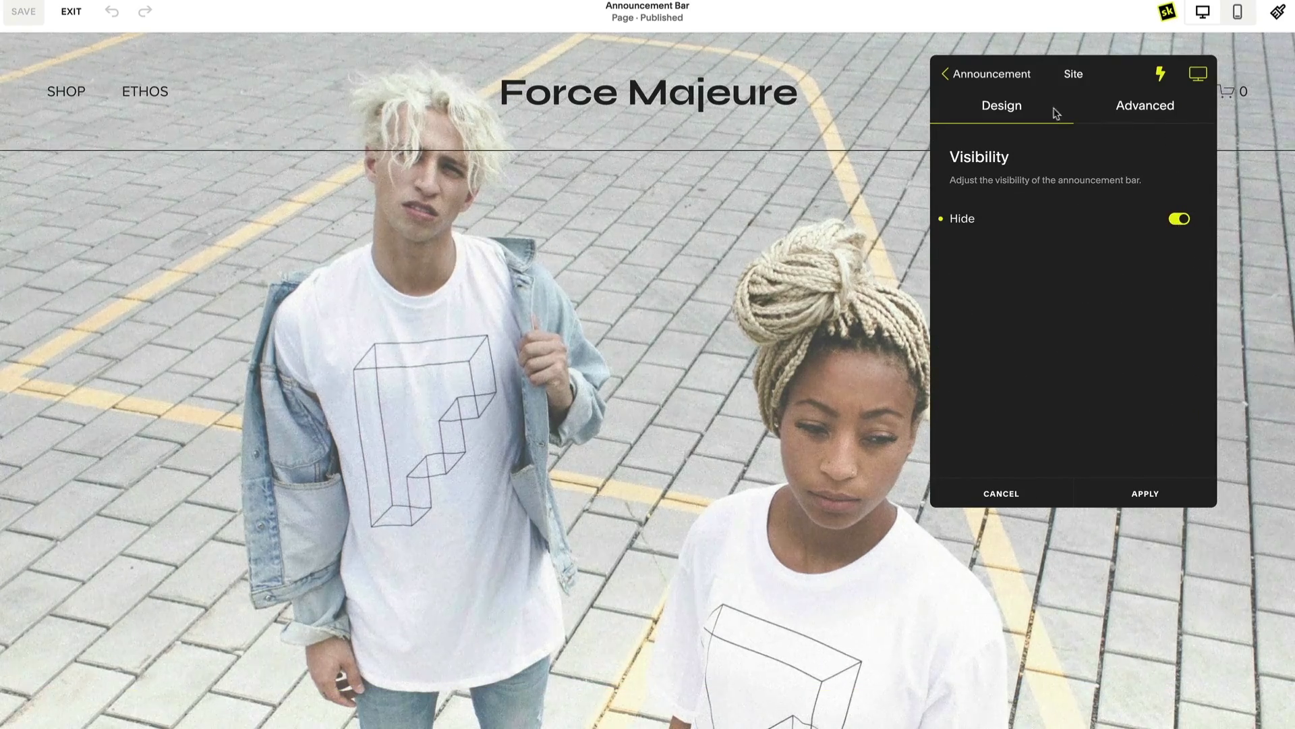
left_click(989, 78)
left_click(985, 76)
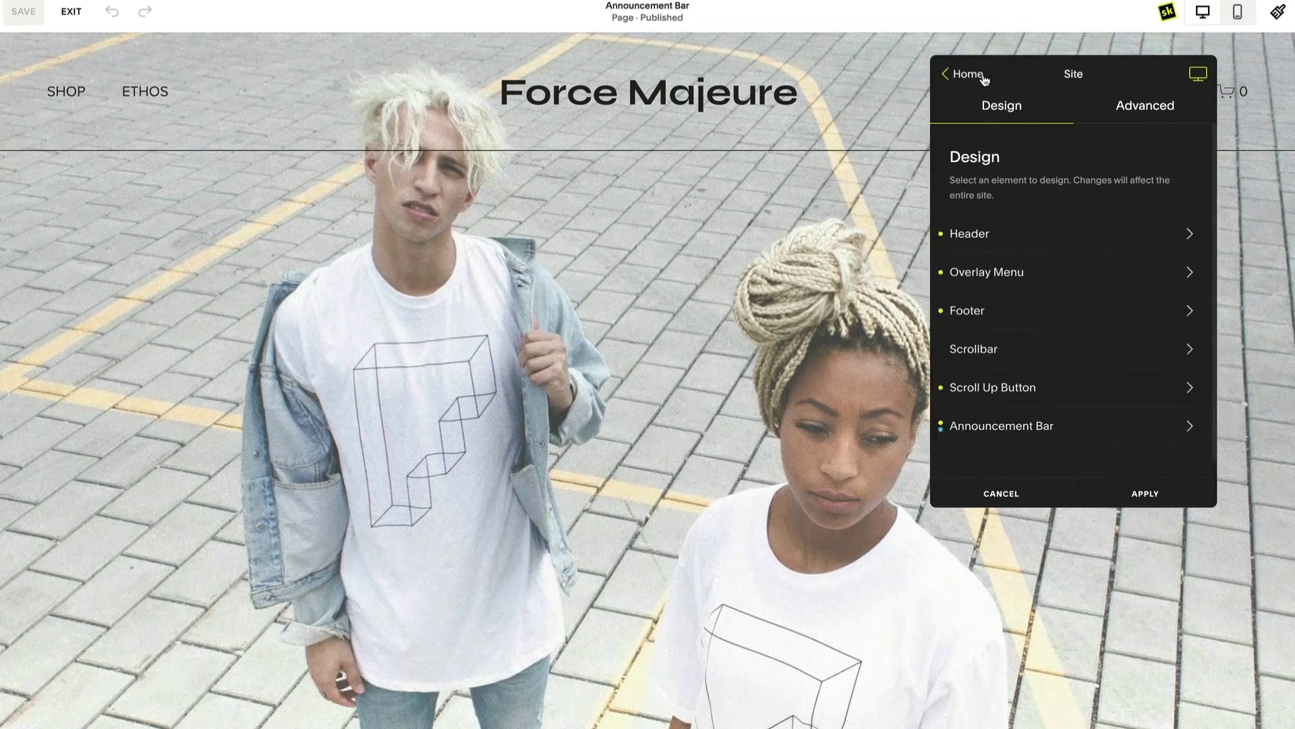
left_click(983, 75)
- Switch off Hide for the announcement bar on this page and apply
left_click(1063, 156)
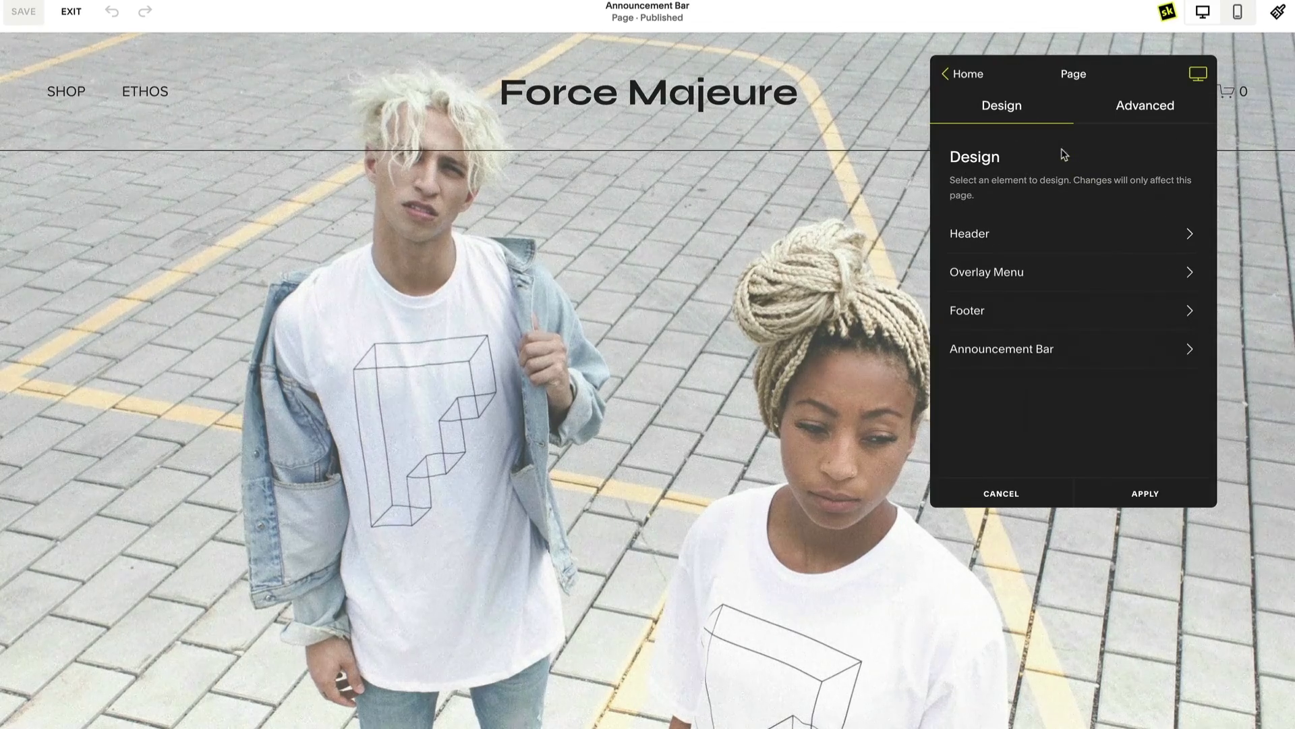
left_click(1099, 357)
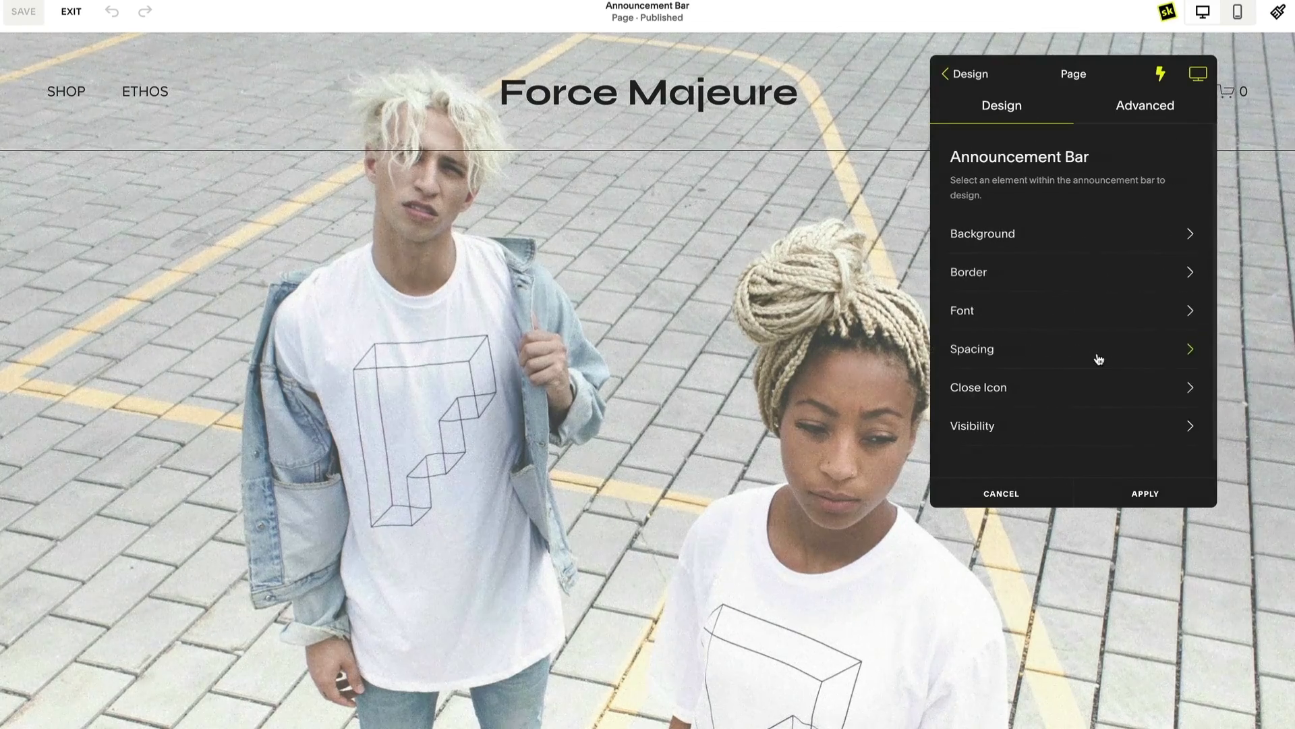
left_click(1107, 423)
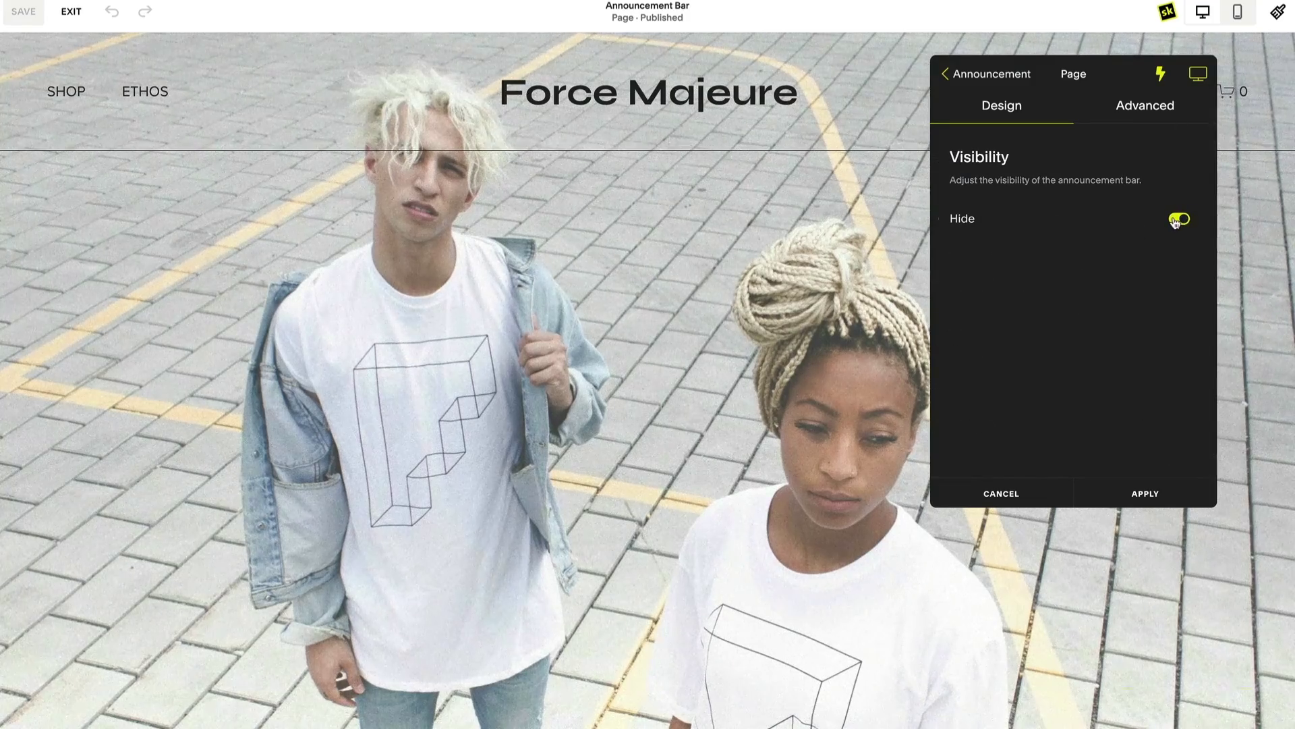
left_click(1175, 220)
left_click(1142, 494)
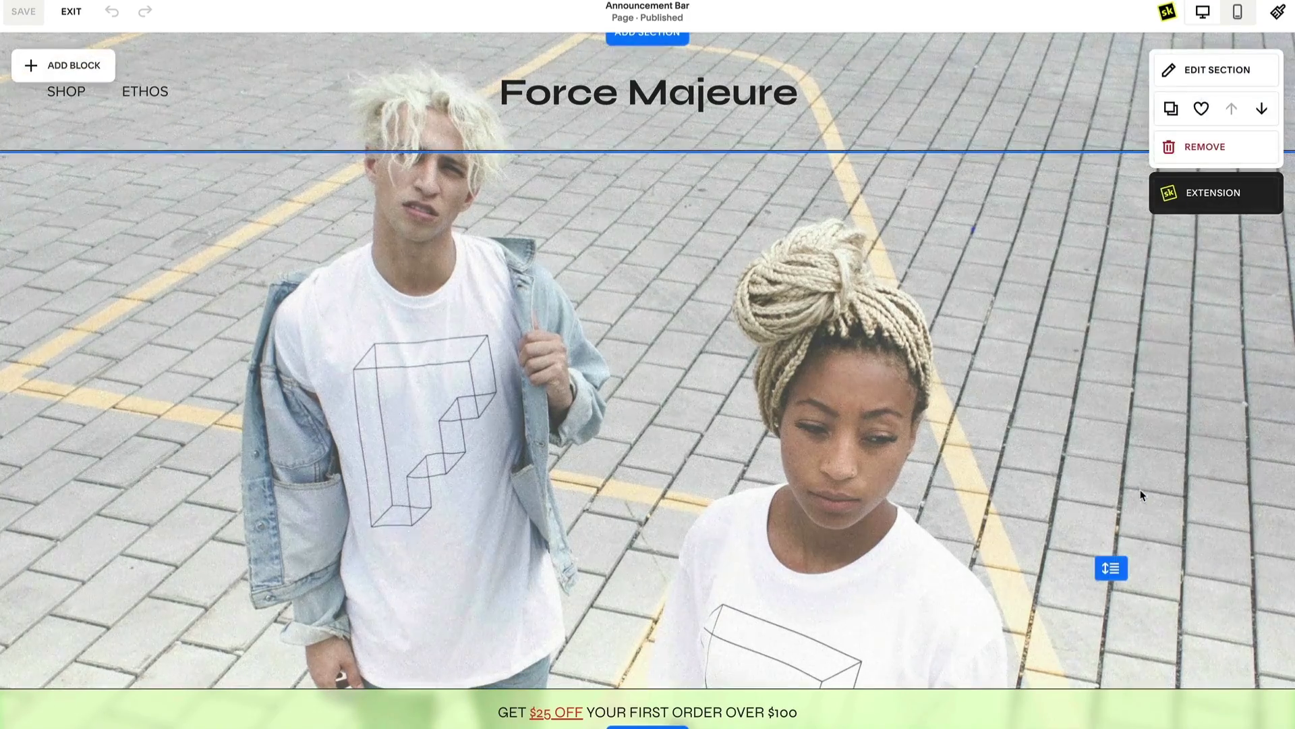
- Check the site-wide Announcement Bar visibility settings, leaving Hide off
left_click(1159, 19)
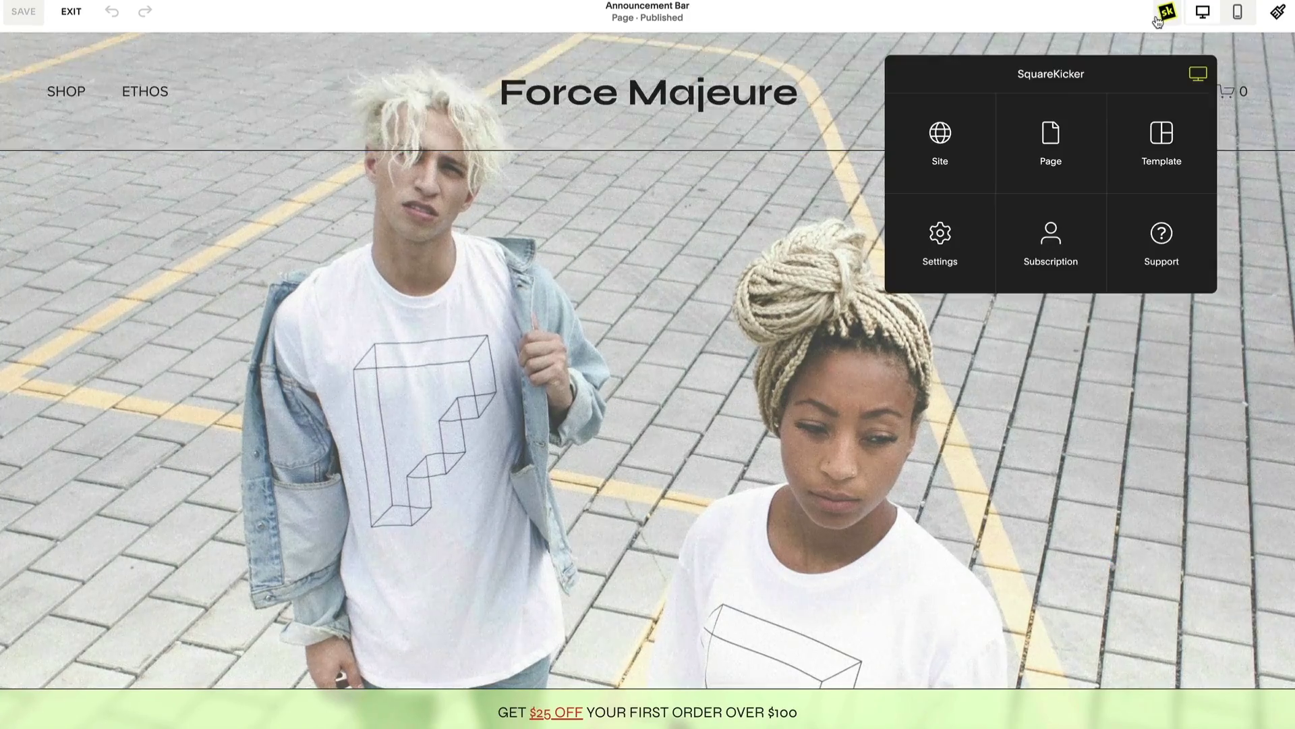
left_click(958, 165)
left_click(1097, 435)
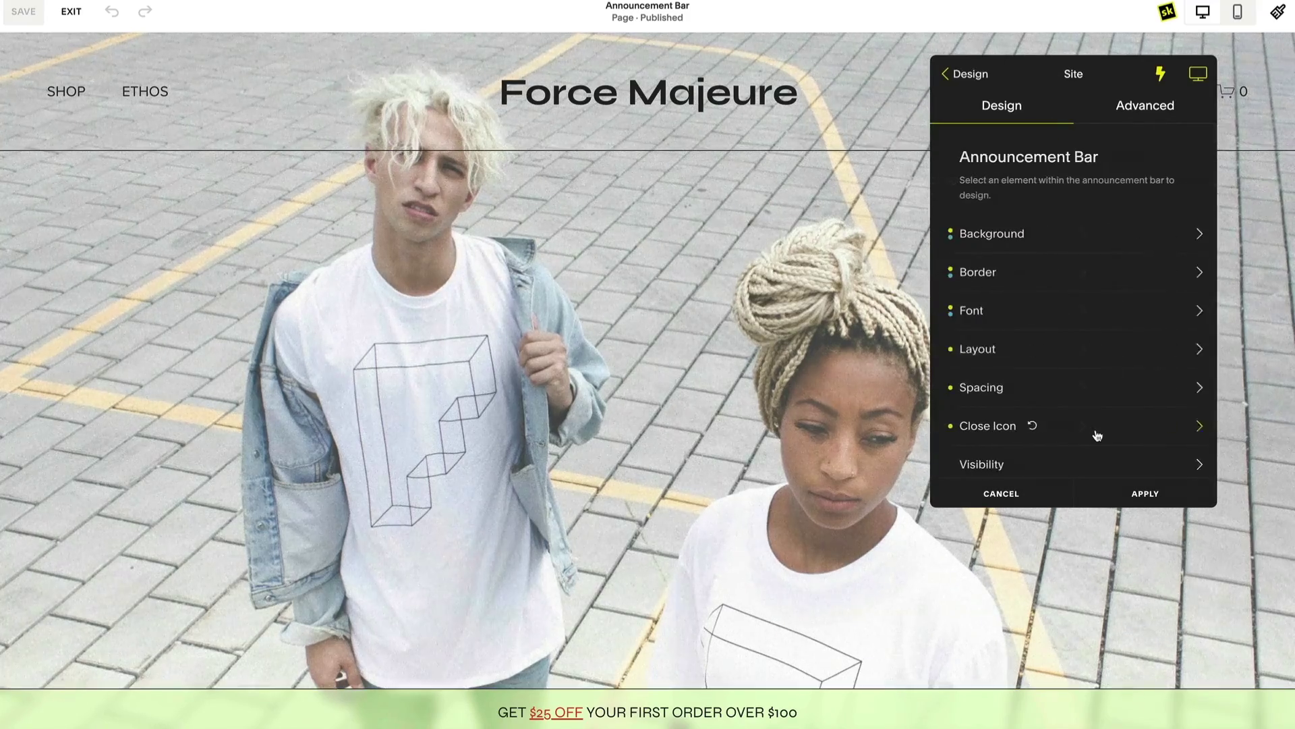
left_click(1099, 461)
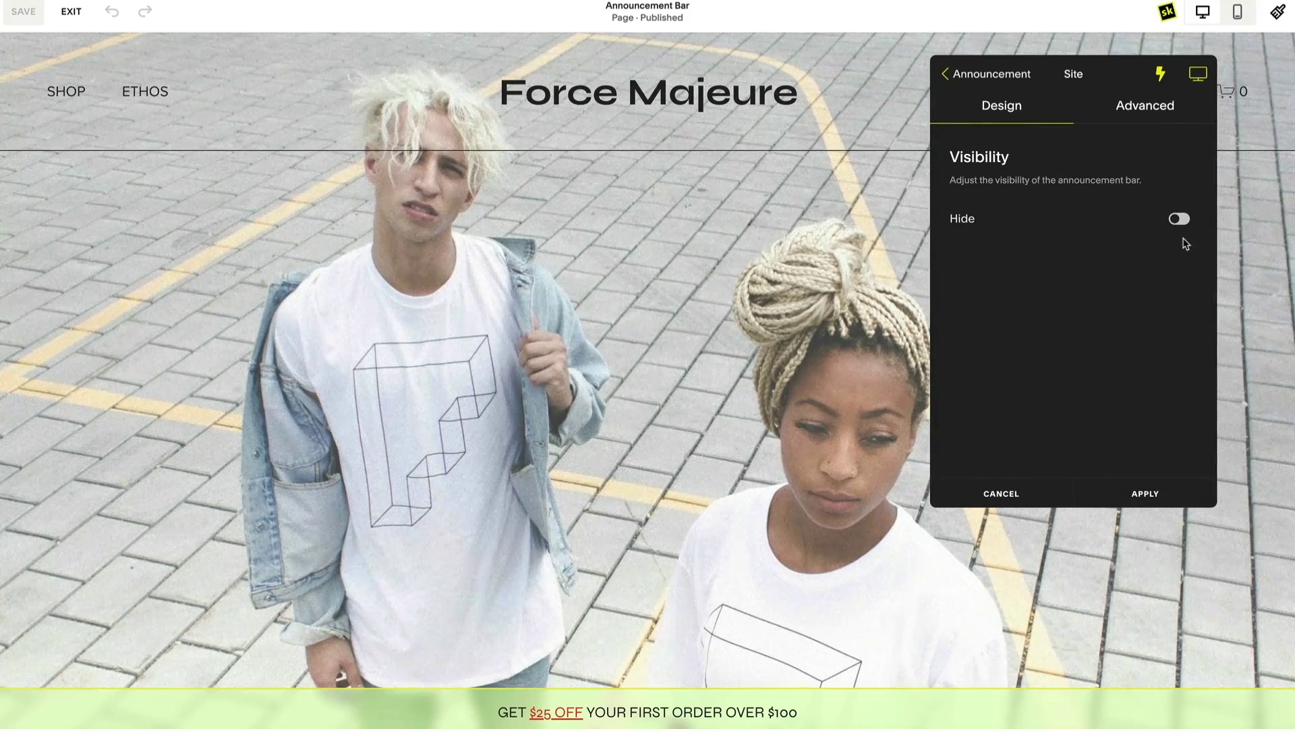
left_click(961, 70)
left_click(960, 68)
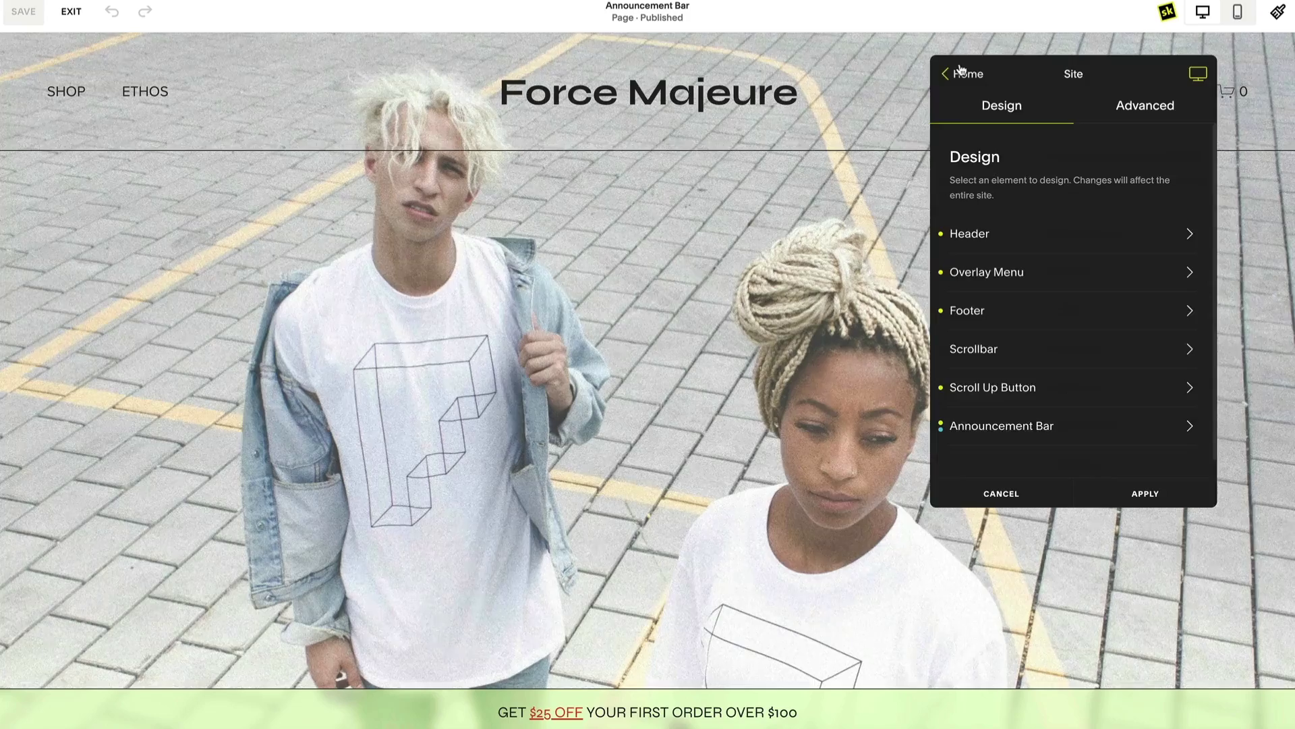
left_click(960, 66)
- Turn on Hide in the page-level Announcement Bar visibility settings and apply
left_click(1029, 146)
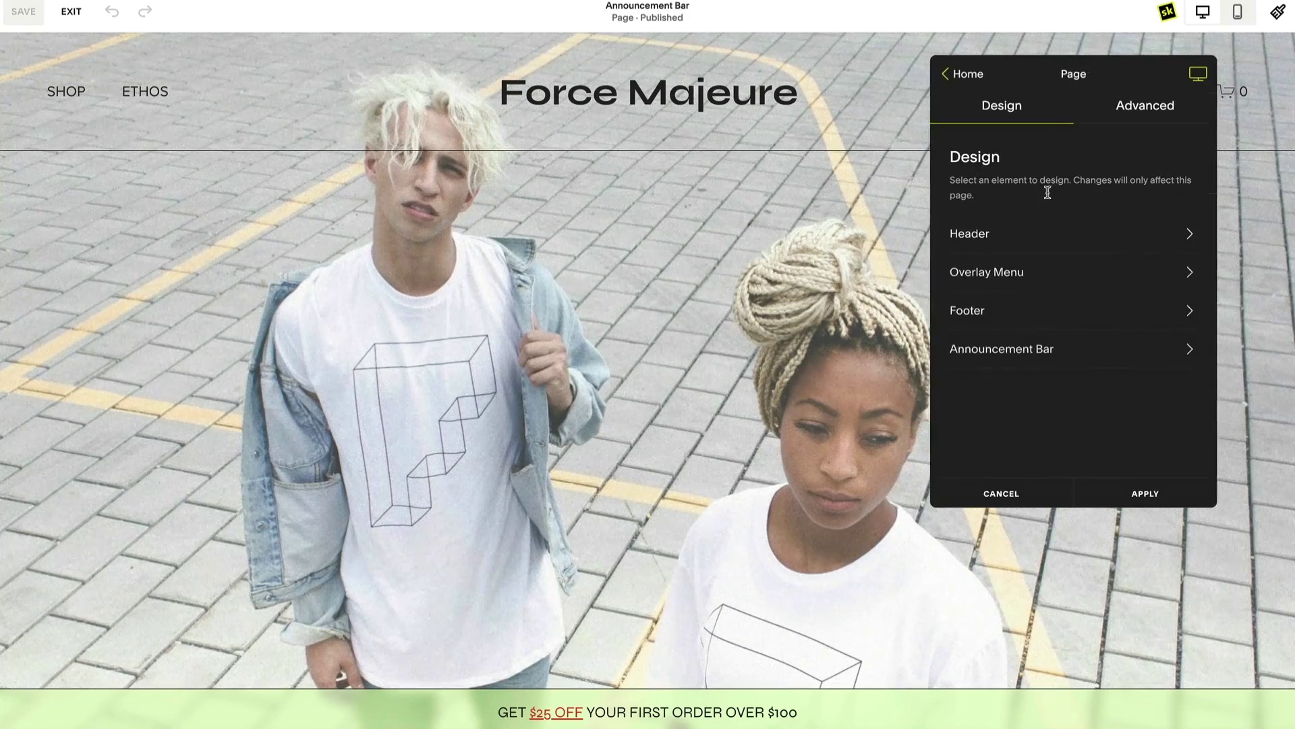
left_click(1101, 354)
left_click(1104, 435)
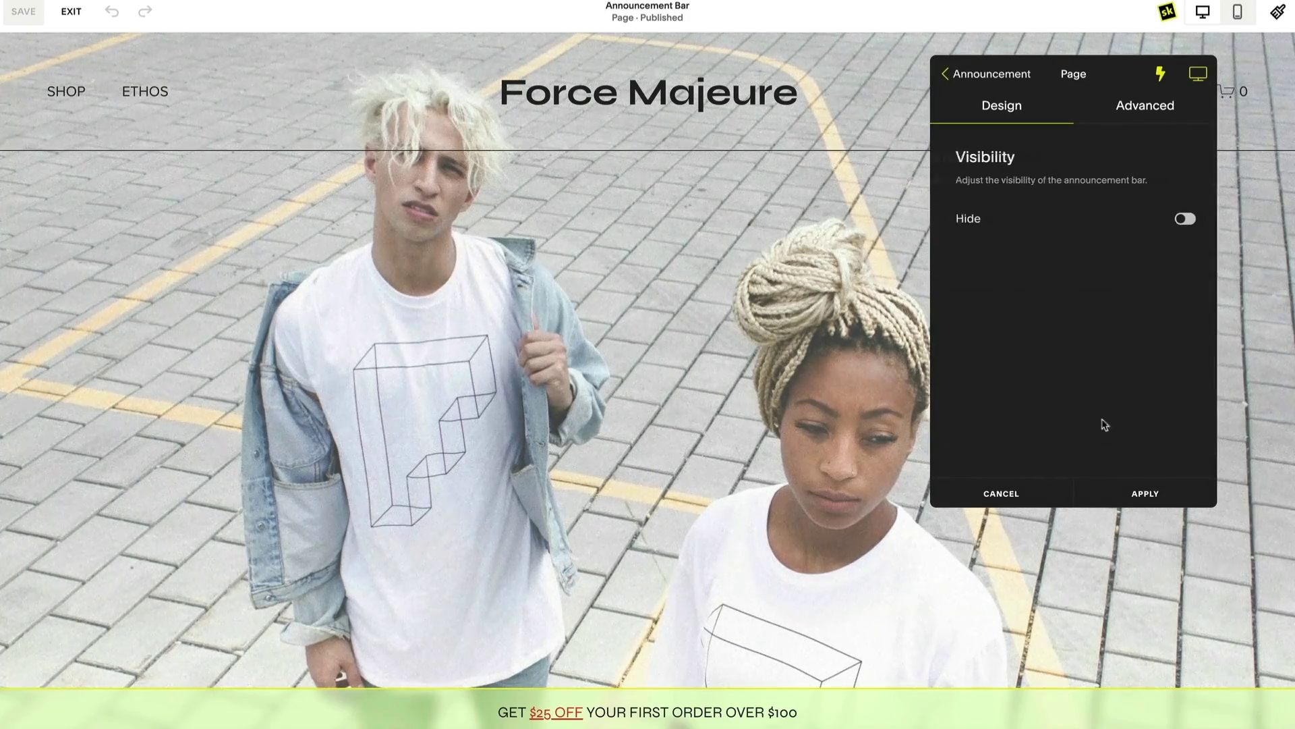
left_click(1179, 221)
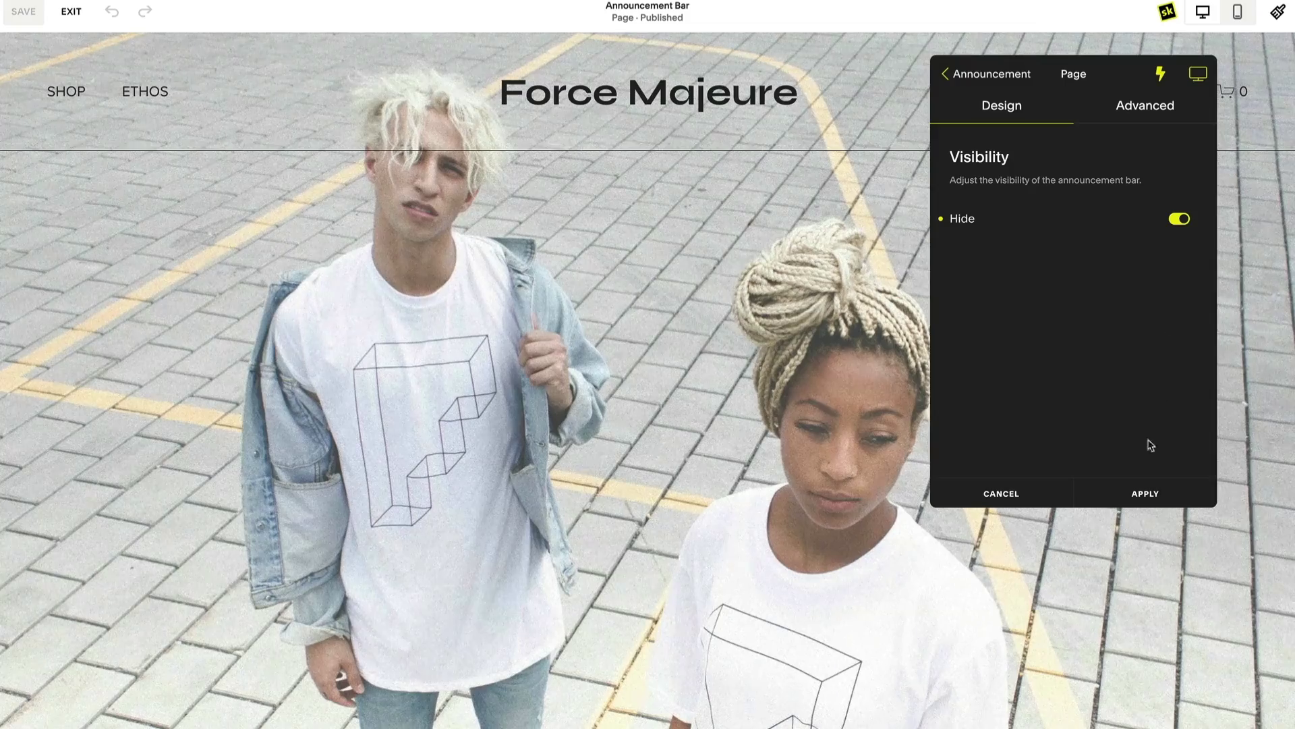
left_click(1147, 494)
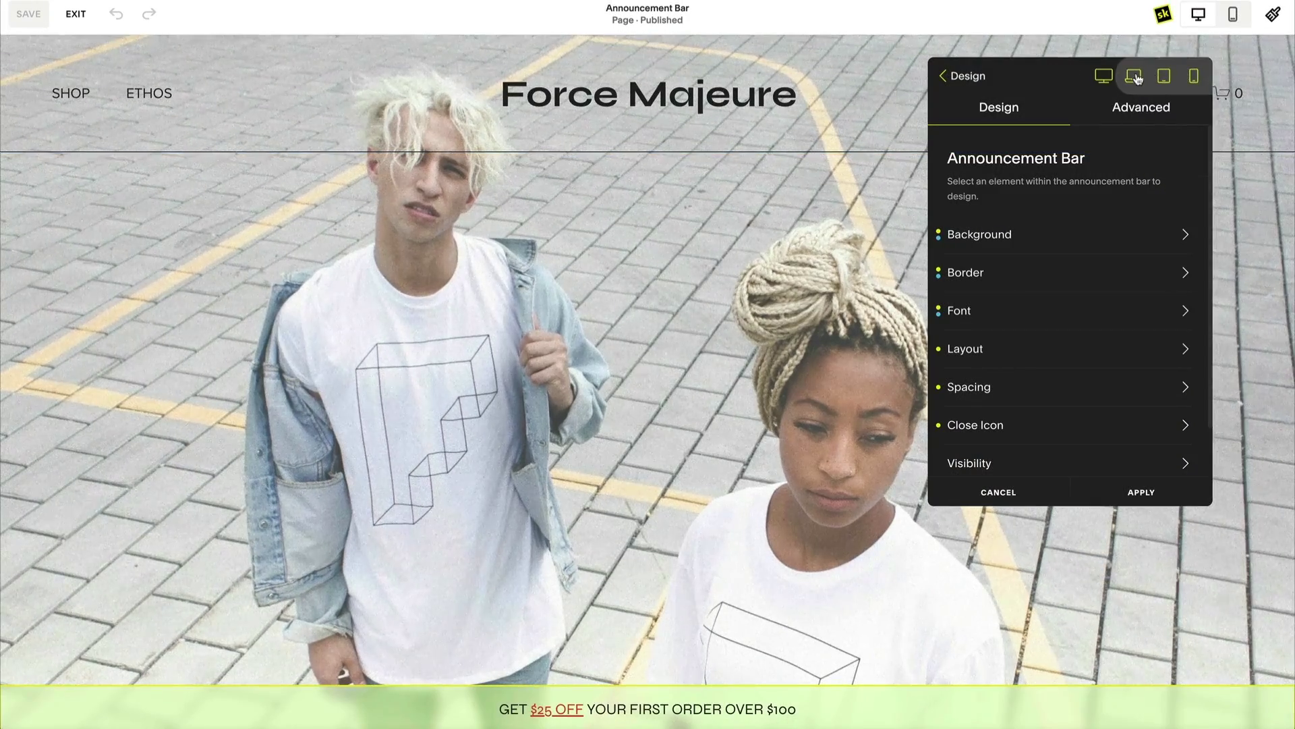
- Preview laptop, tablet and mobile widths, then set the mobile announcement font size to 102%
left_click(1136, 77)
left_click(1163, 77)
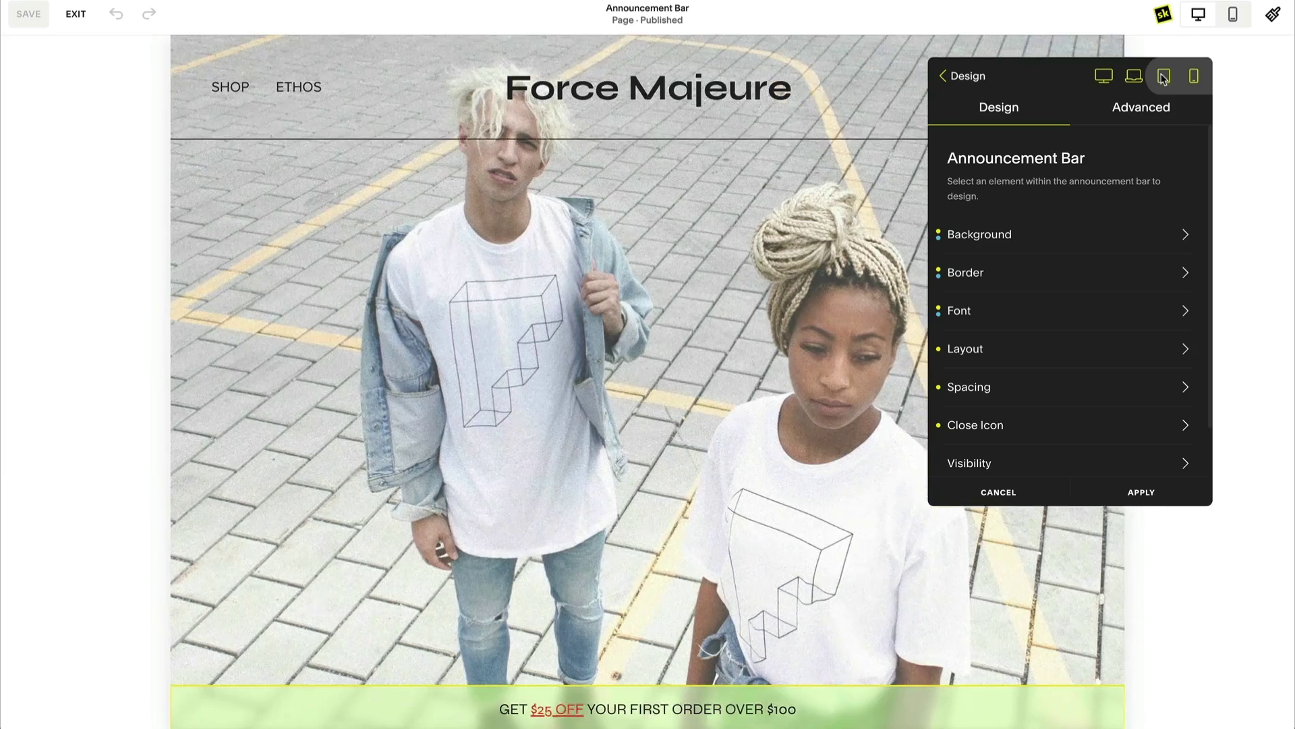
left_click(1192, 77)
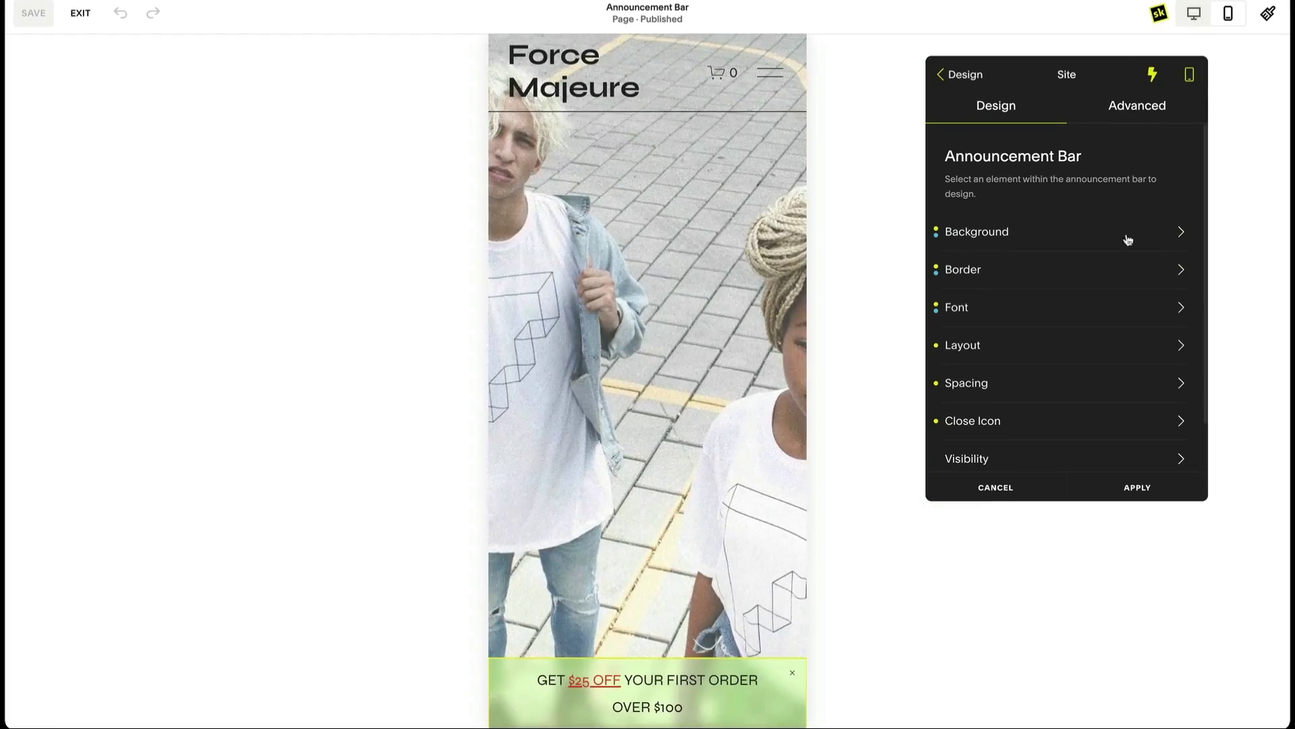
left_click(1110, 307)
left_click_drag(1050, 337, 1029, 341)
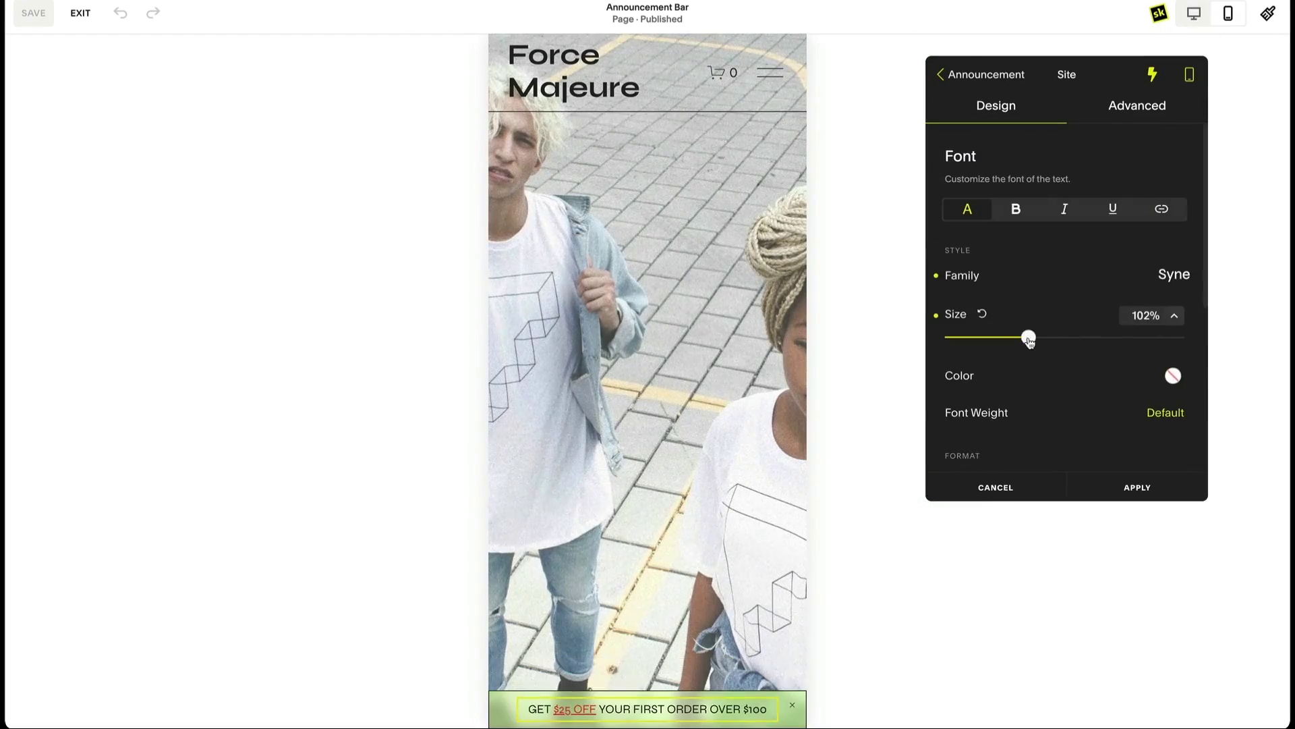
left_click(1124, 484)
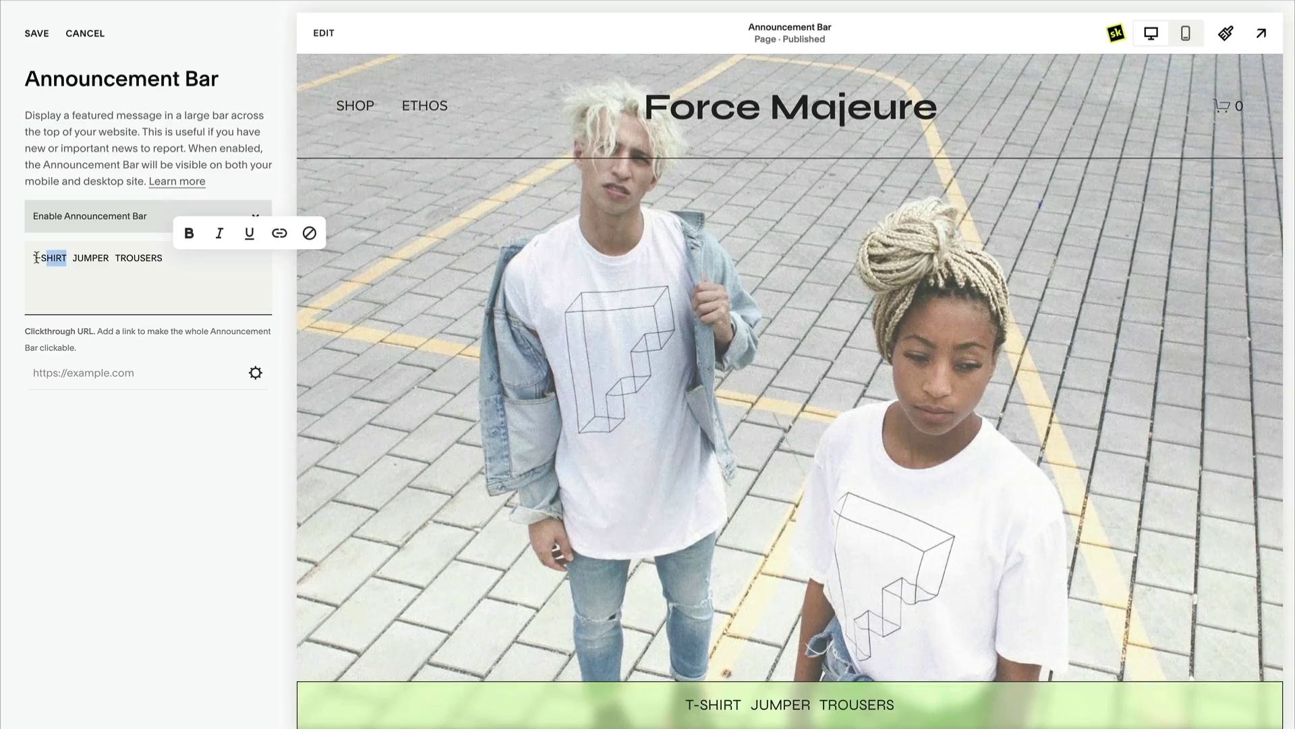
- Link T-SHIRT, JUMPER and TROUSERS to their section anchors, including #trousers
left_click(279, 233)
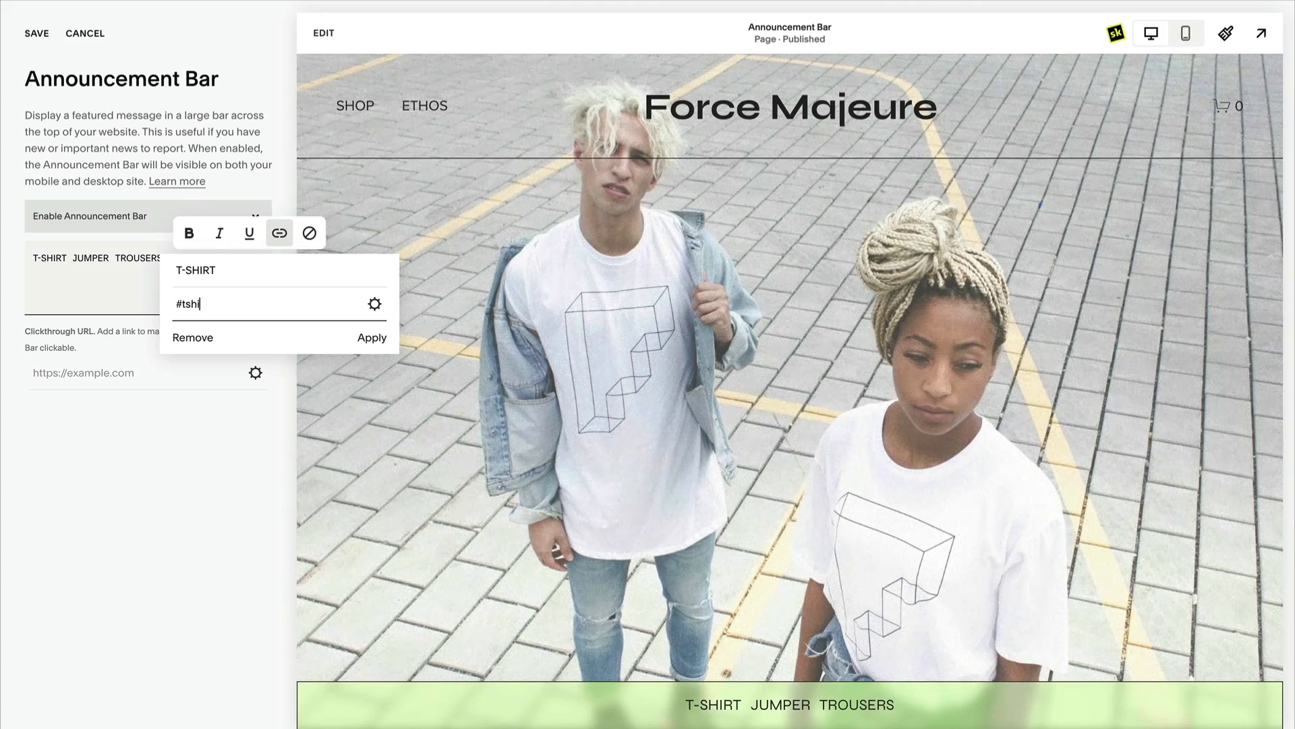
key("Return")
left_click(280, 233)
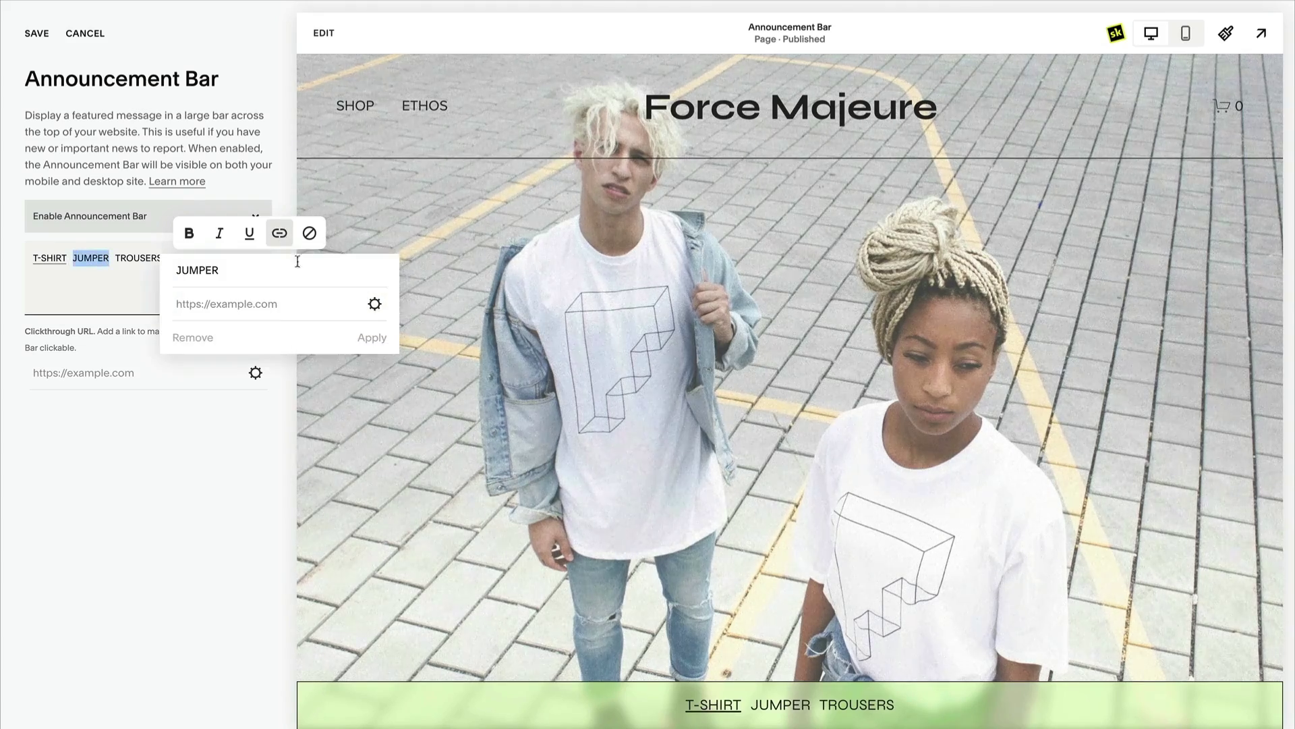
left_click(359, 339)
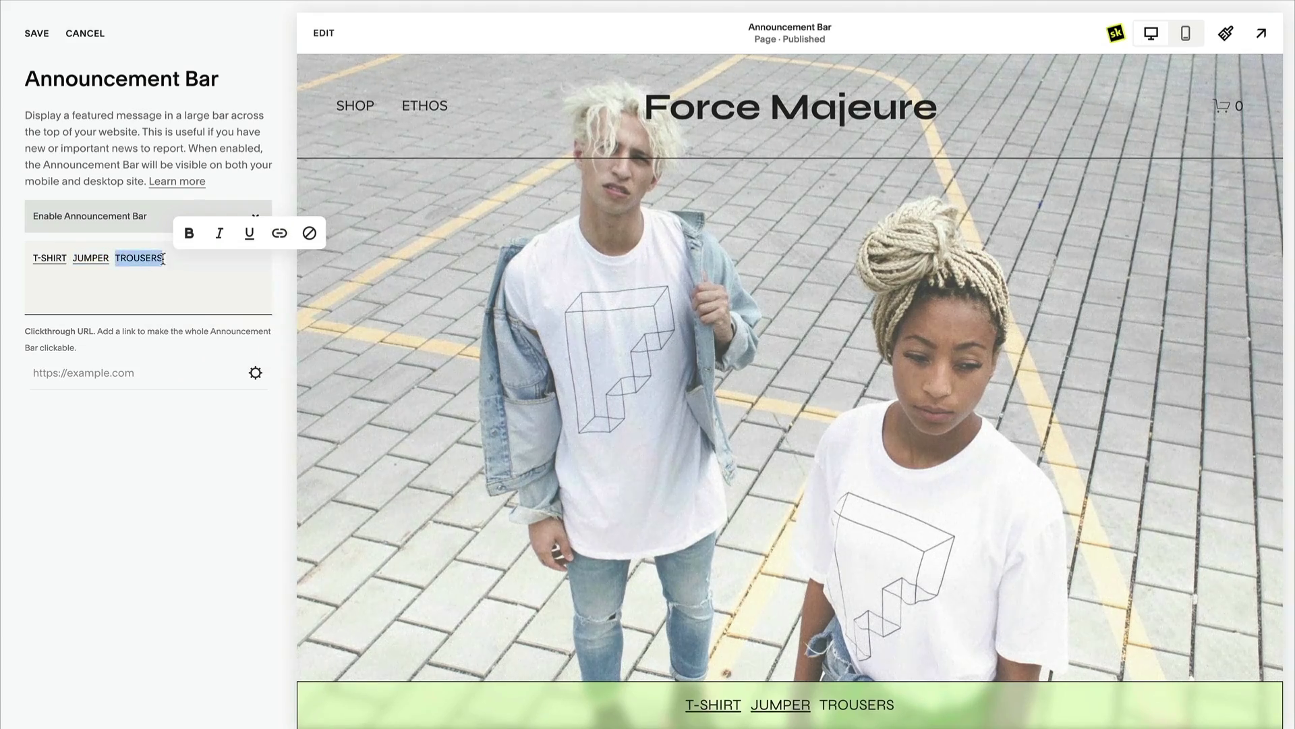
left_click(279, 233)
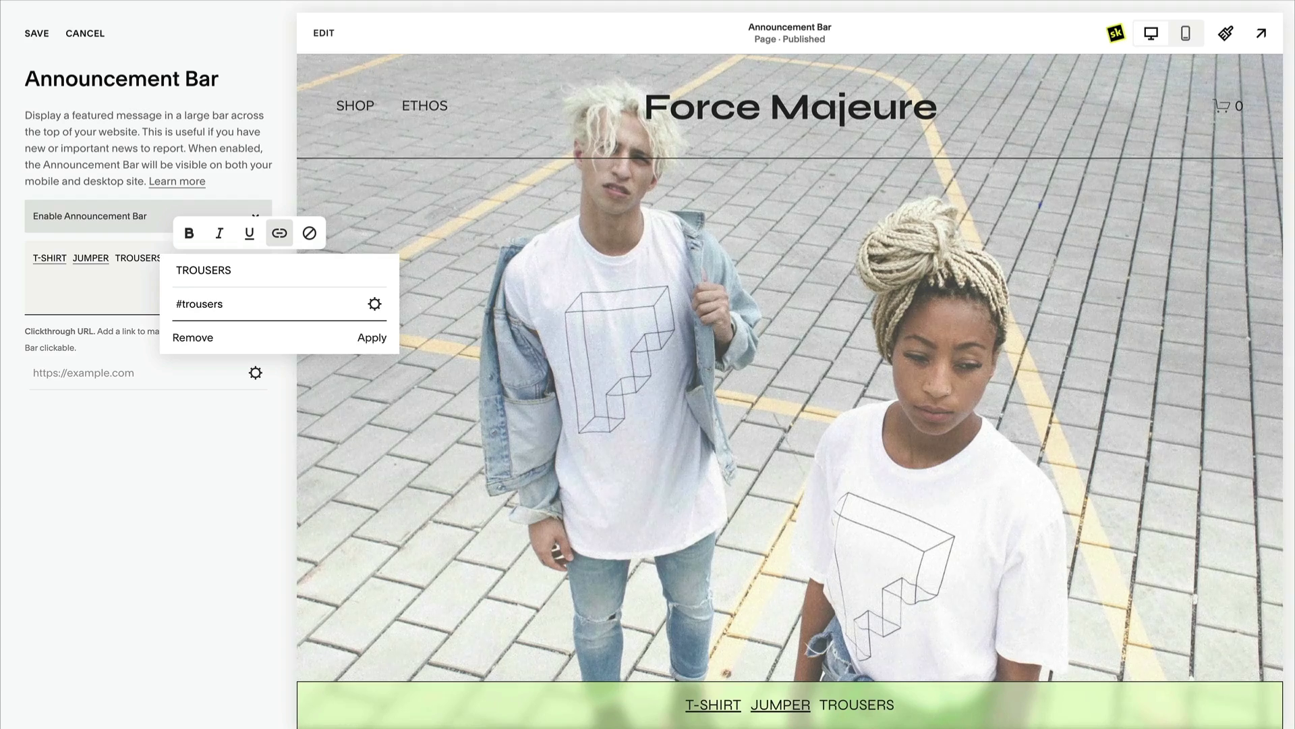
type("#trousers")
left_click(365, 340)
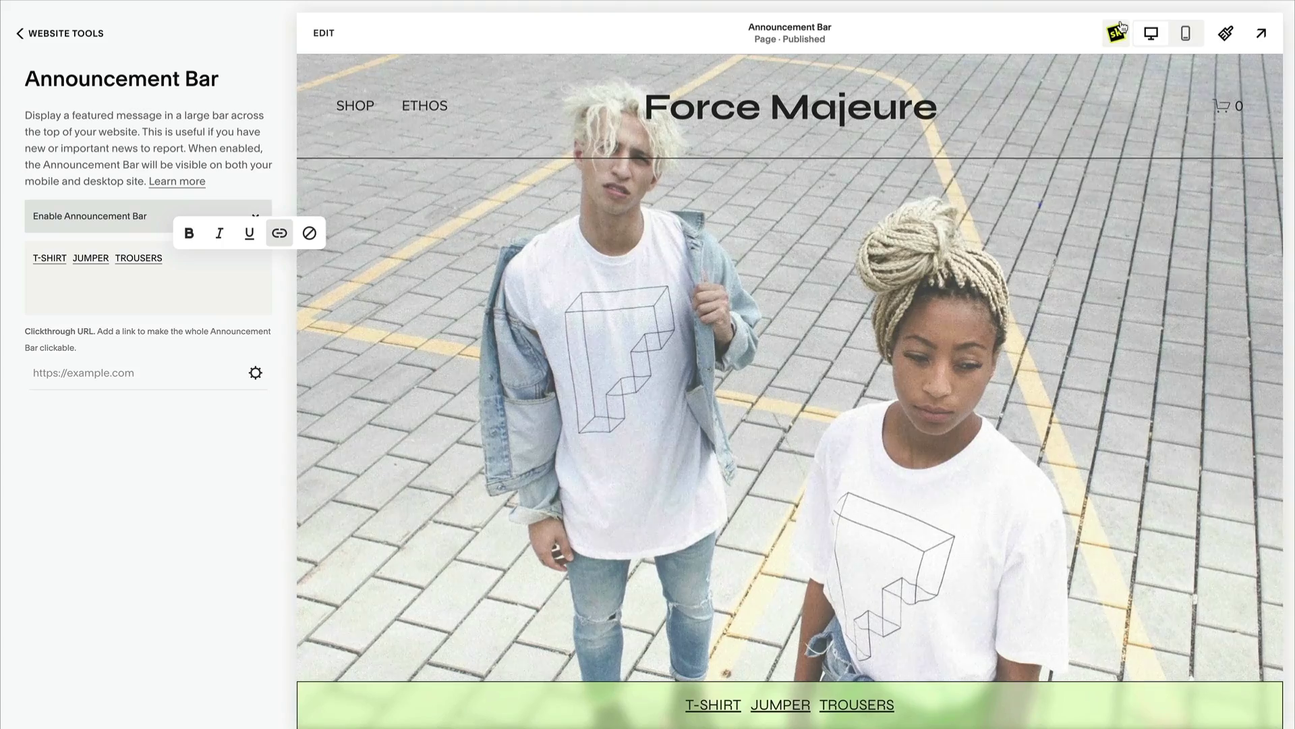
- Set the site-wide announcement bar layout margin to 25px and apply it
left_click(1120, 30)
left_click(956, 127)
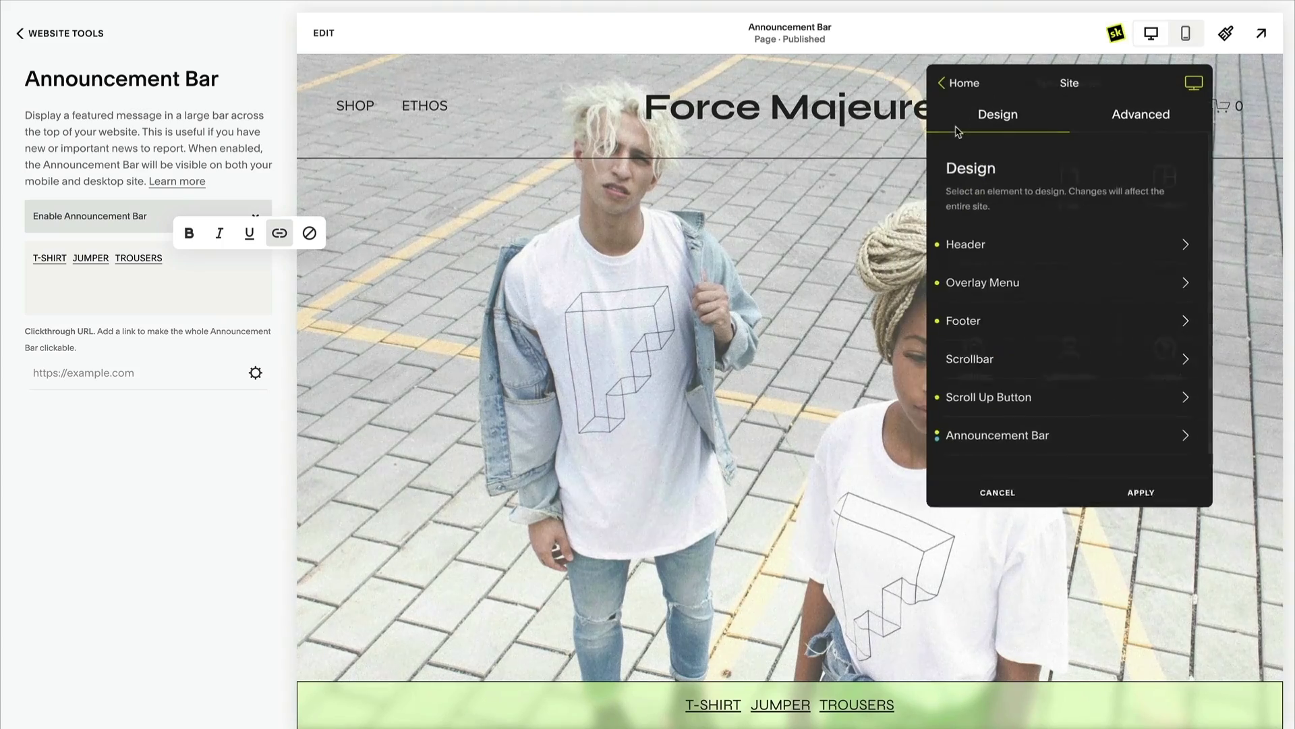
left_click(1099, 436)
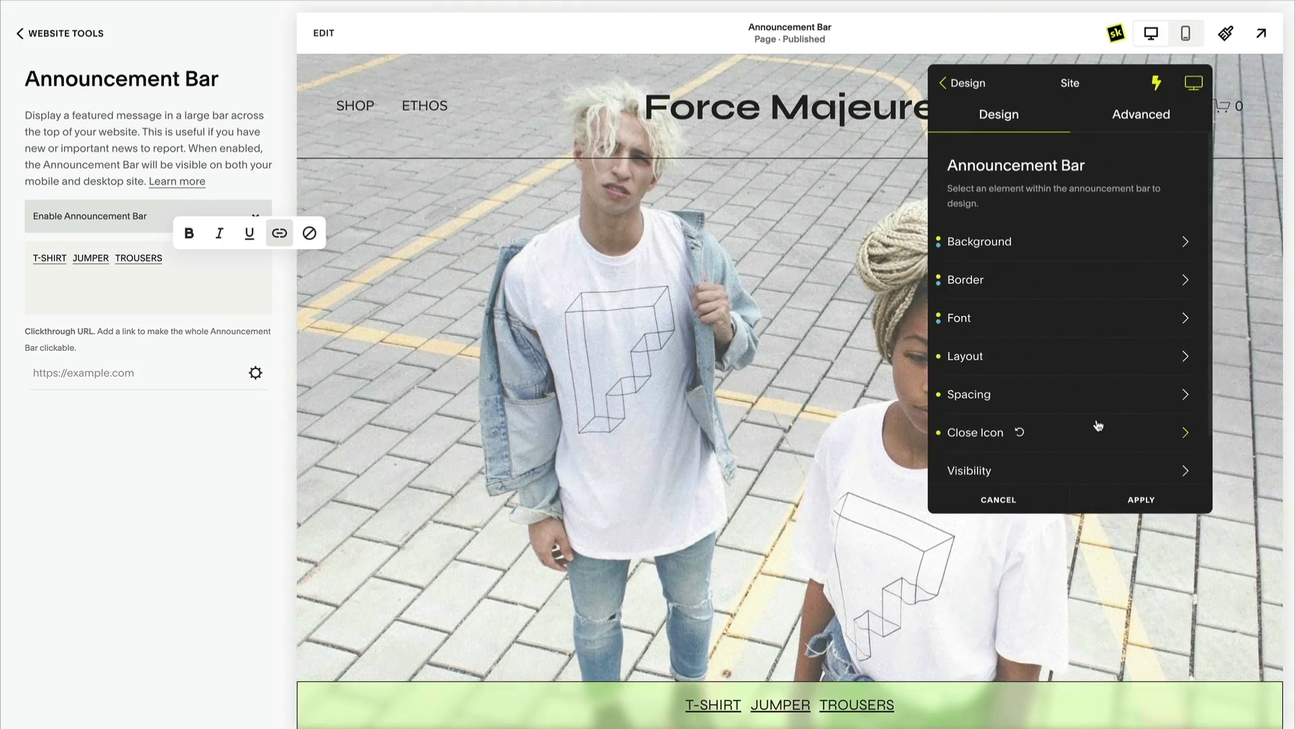
left_click(1091, 357)
left_click_drag(955, 289, 1189, 291)
left_click(1142, 500)
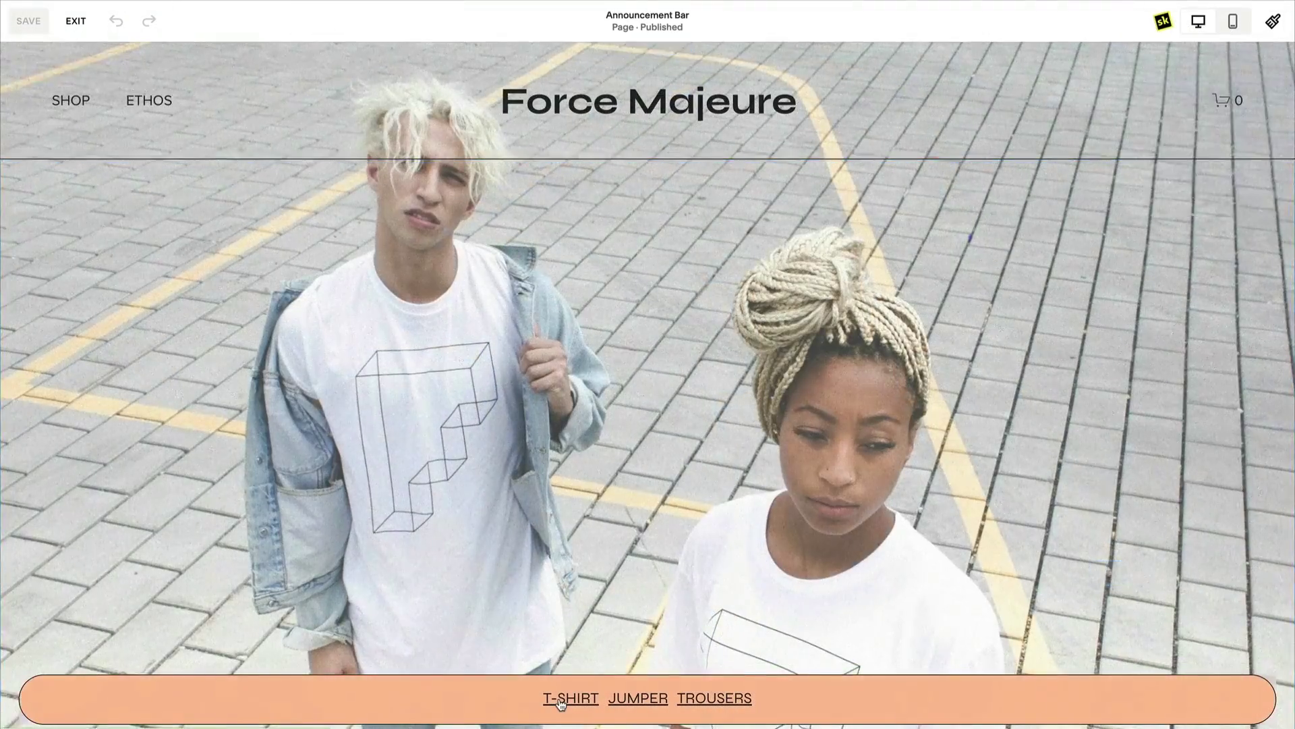
- Test that the T-SHIRT, JUMPER and TROUSERS links jump to their sections
left_click(559, 700)
left_click(629, 700)
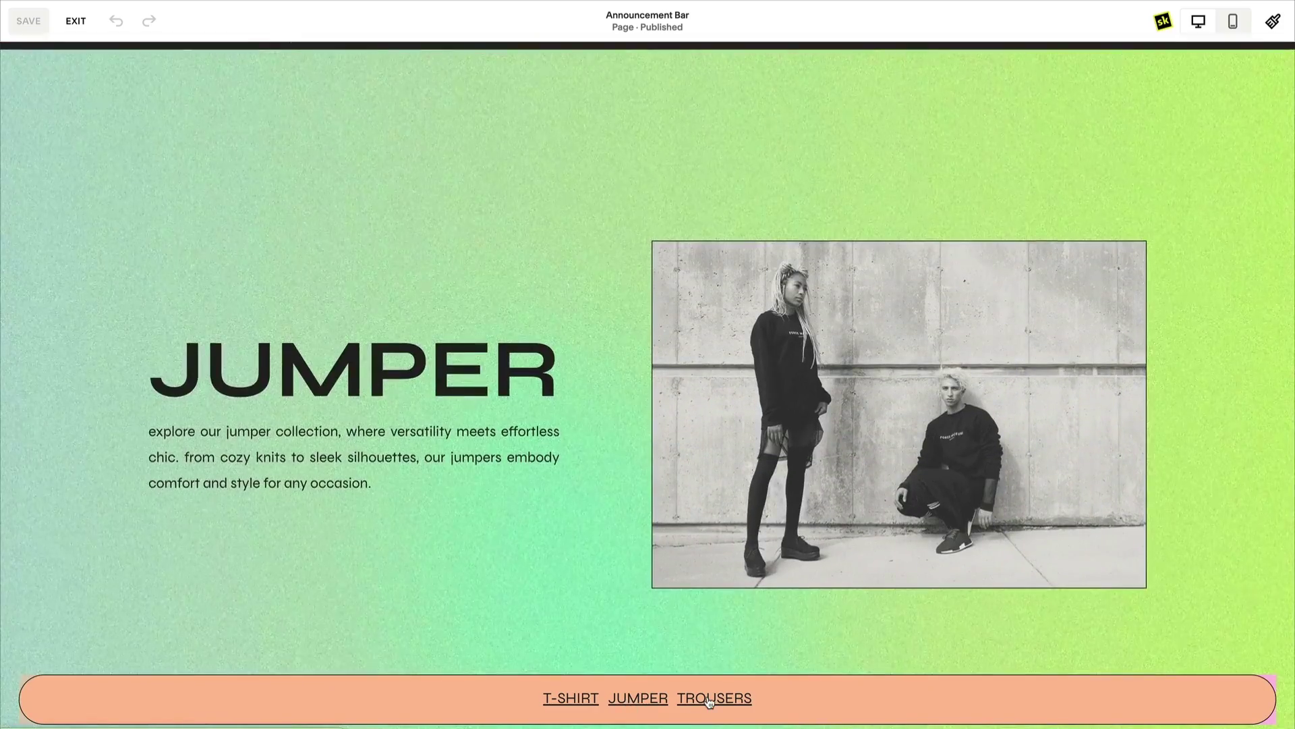
left_click(710, 699)
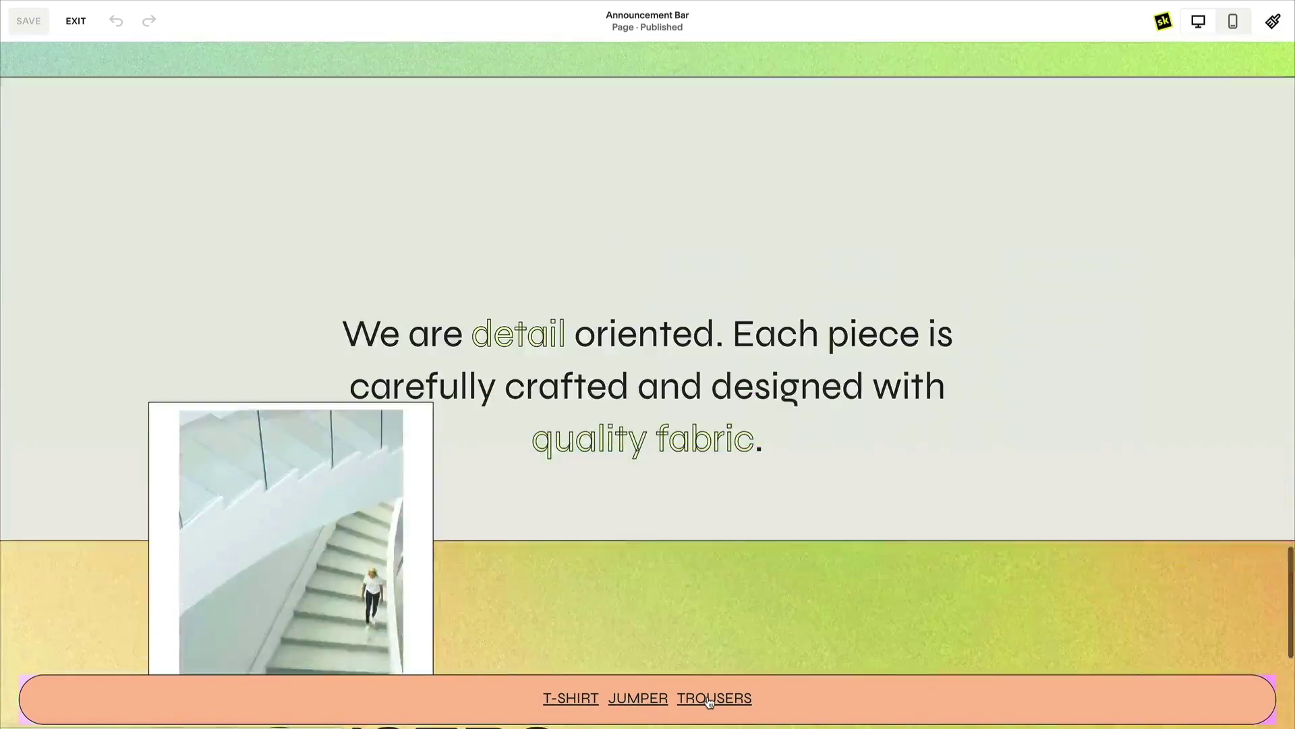